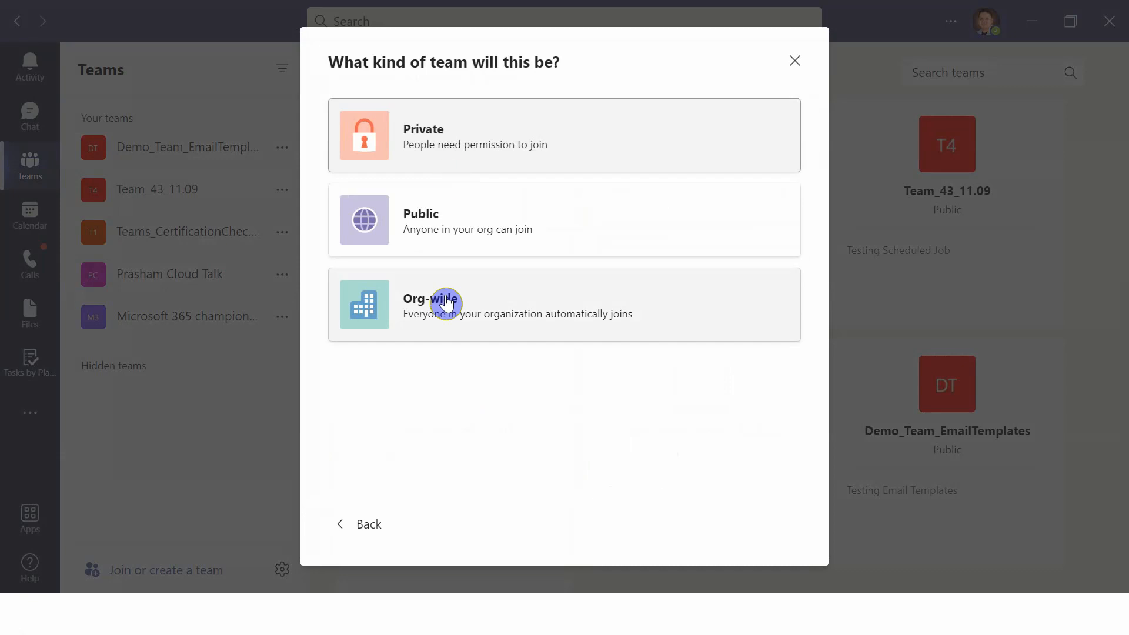
Choose an org-wide team and set its team name to Microsoft 365 Updates.
click(450, 303)
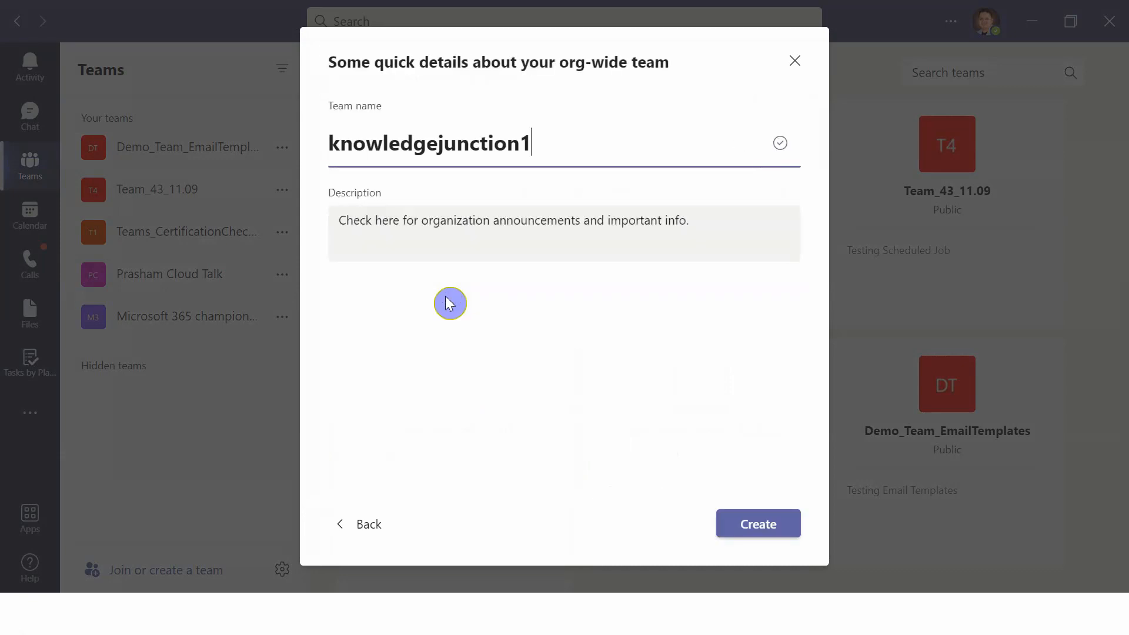
double_click(418, 141)
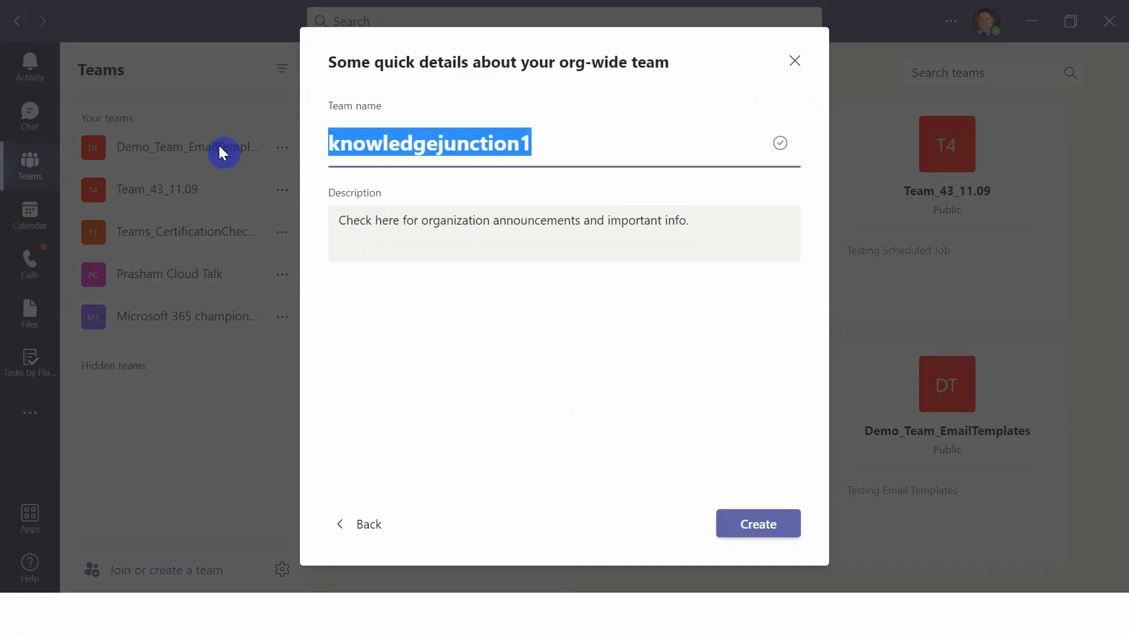
text(Microso)
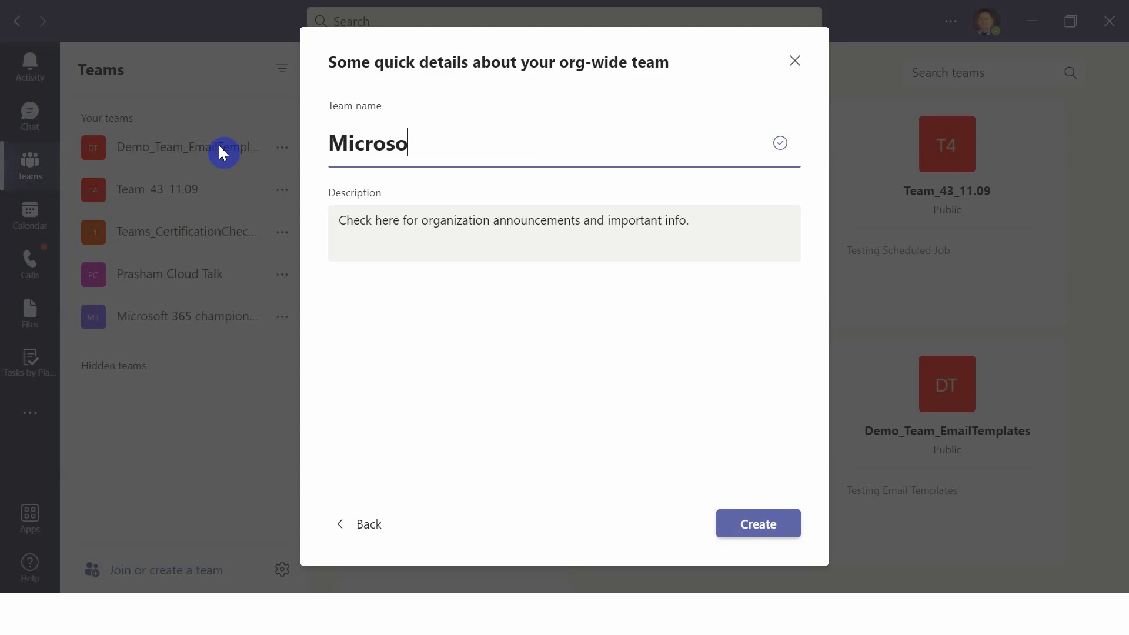
text(ft 365 M)
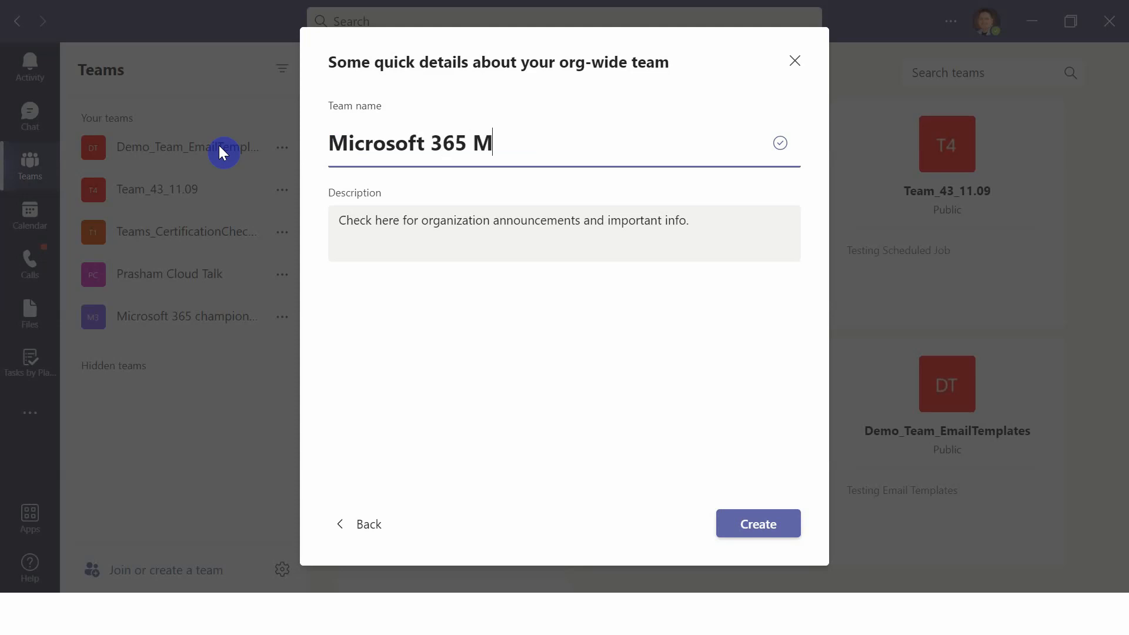
text(eesage)
key(BackSpace)
key(BackSpace)
key(BackSpace)
key(BackSpace)
key(BackSpace)
key(BackSpace)
key(BackSpace)
text(Updates)
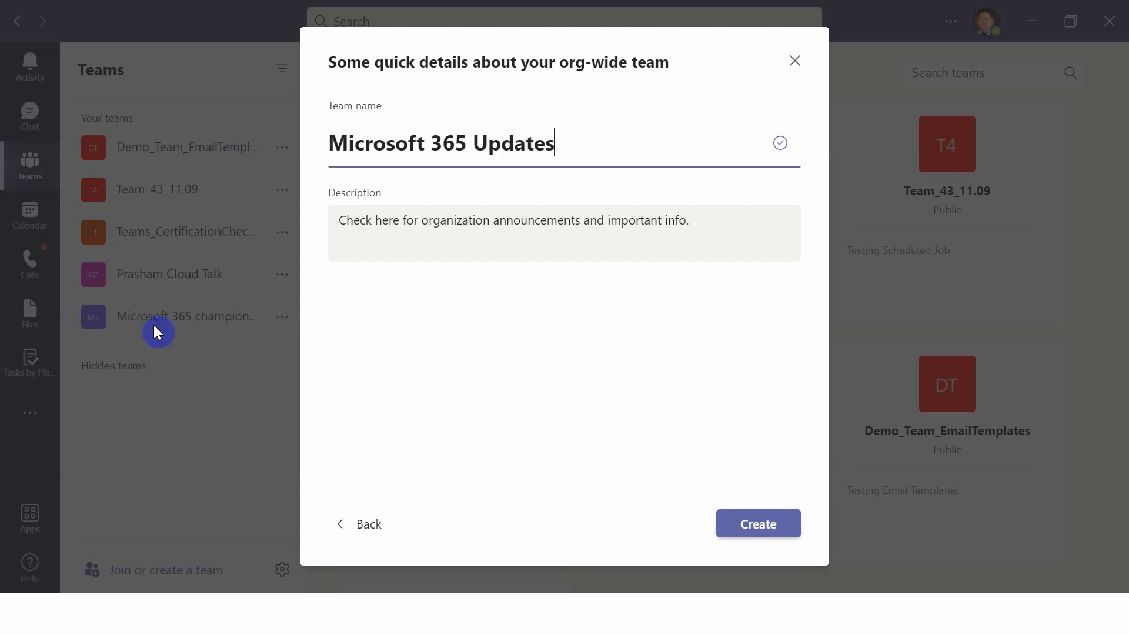
Replace the description with 'This is the team for showing latest updates related to Microsoft 365. Here latest messages from Microsoft 365 Message center will be rend…' and create the team.
click(511, 222)
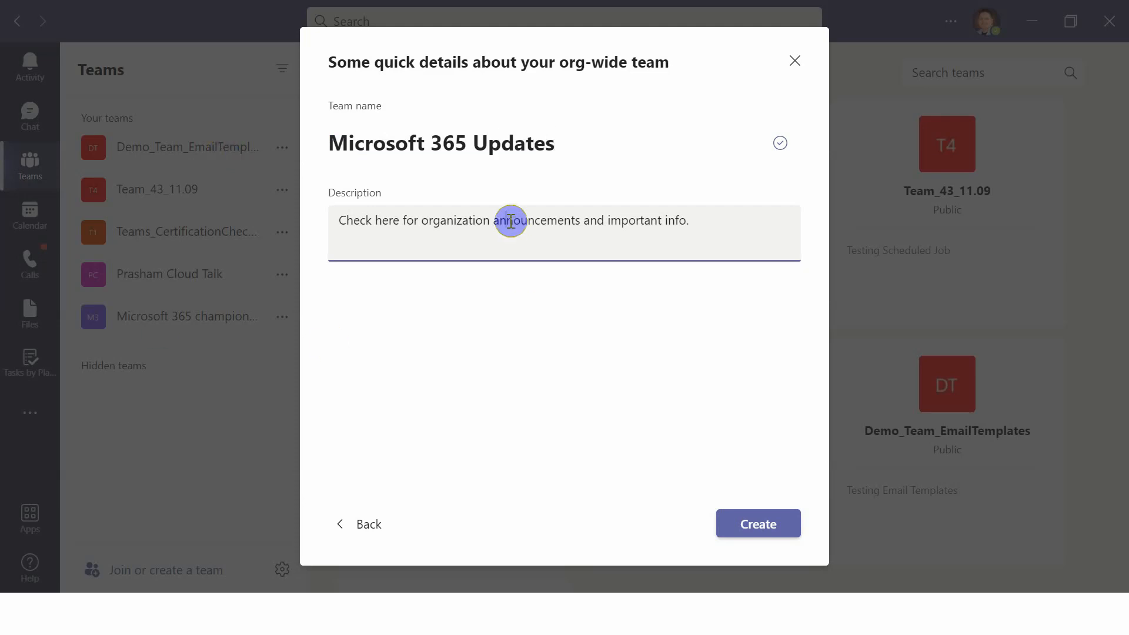
text(Th)
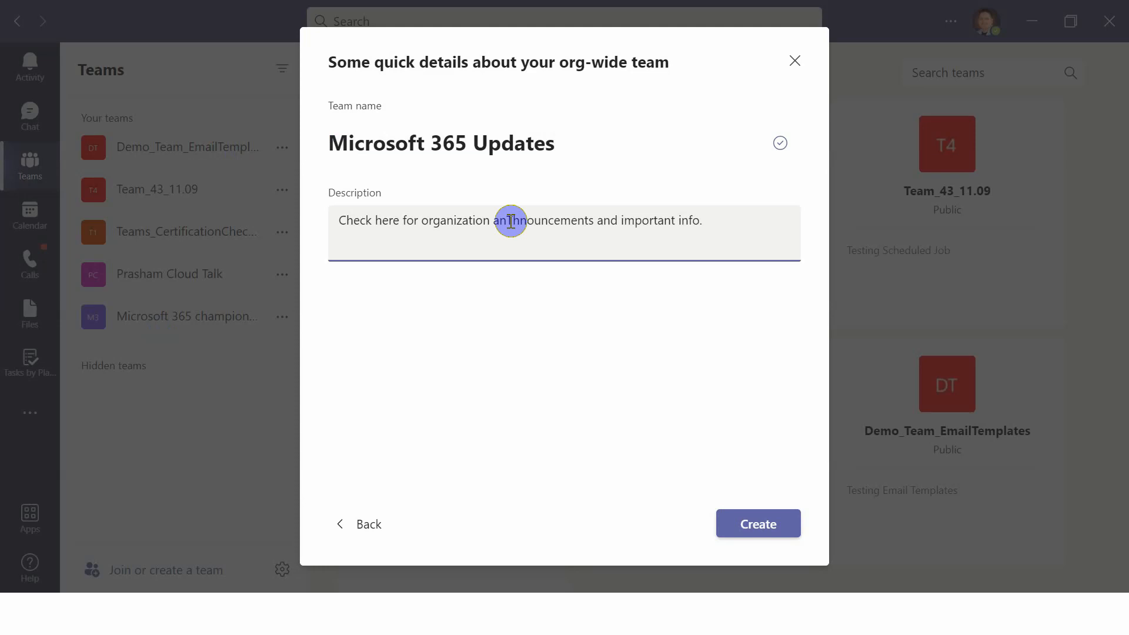
key(ctrl+a)
text(t)
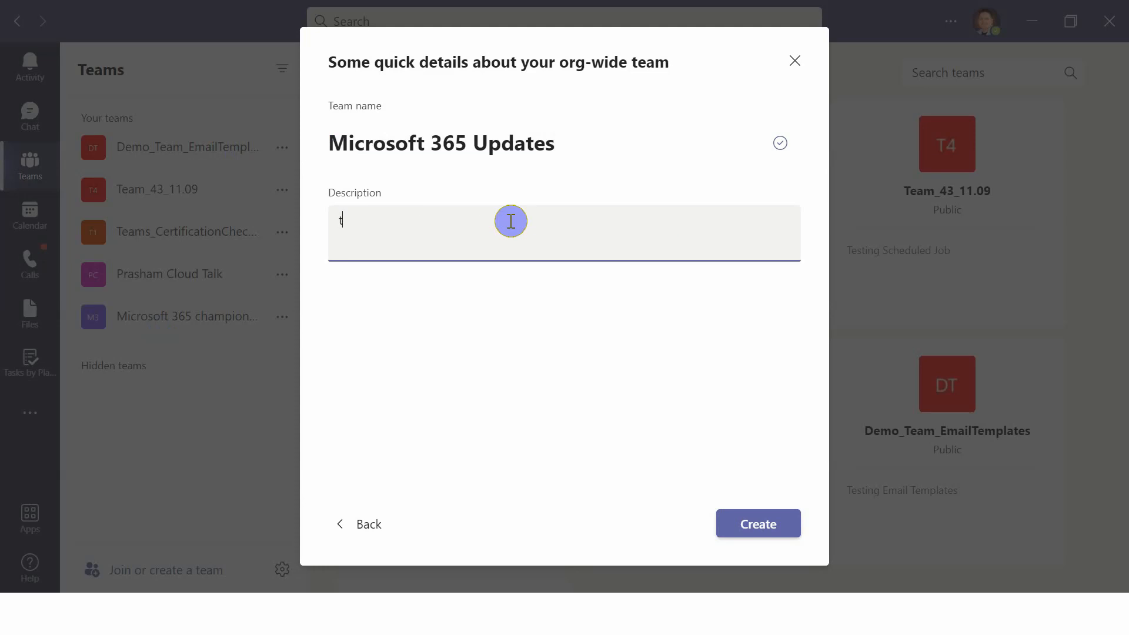
key(BackSpace)
text(This is the team wfor showing latest updates)
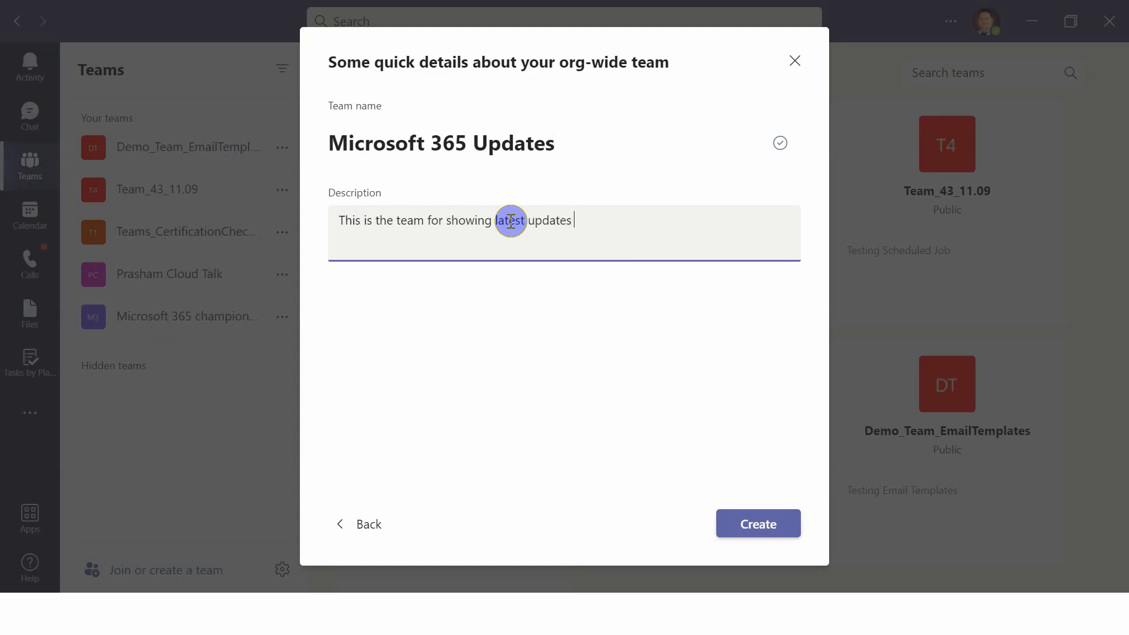
text(related to Microsoft)
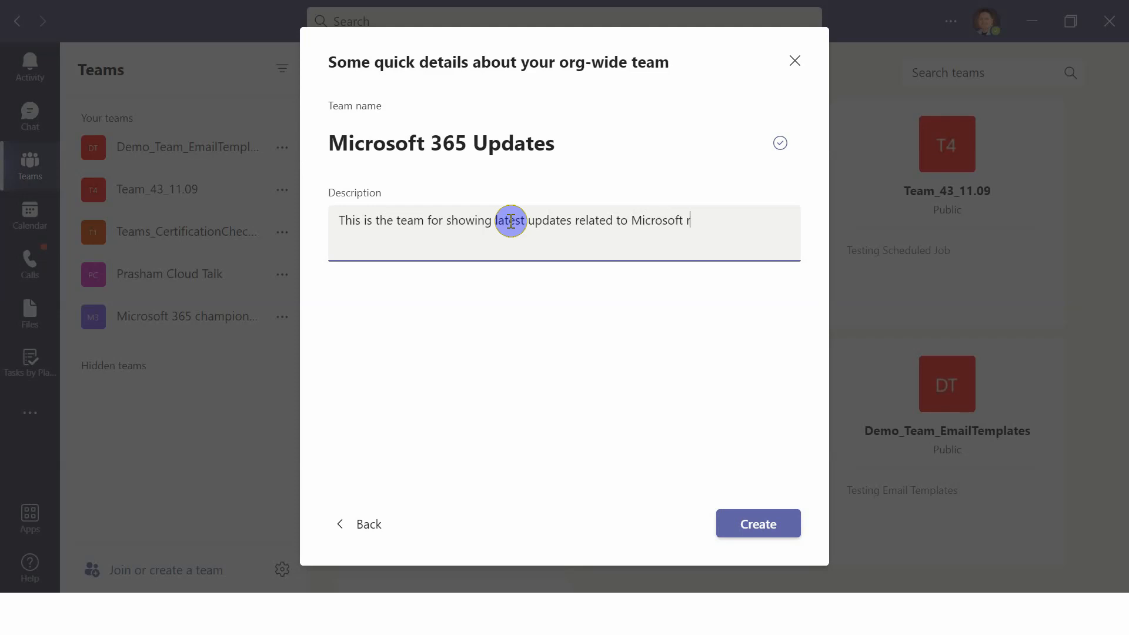
text( 365. W)
text(Hew)
text(e Mic)
text(t message)
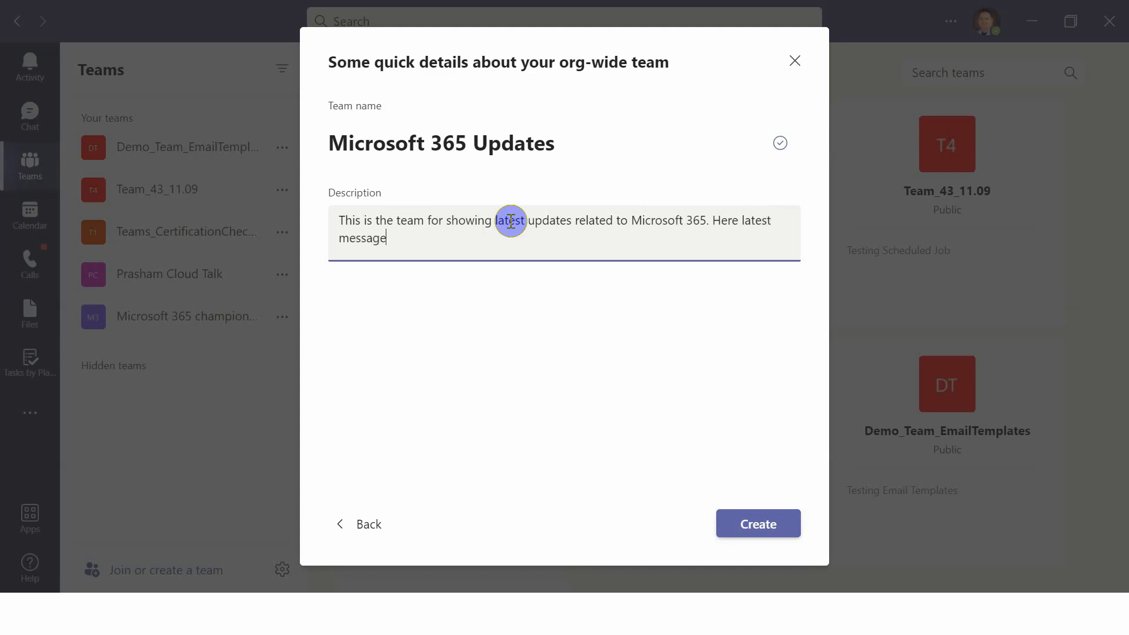
text(s from Microsoc)
text(t 365 )
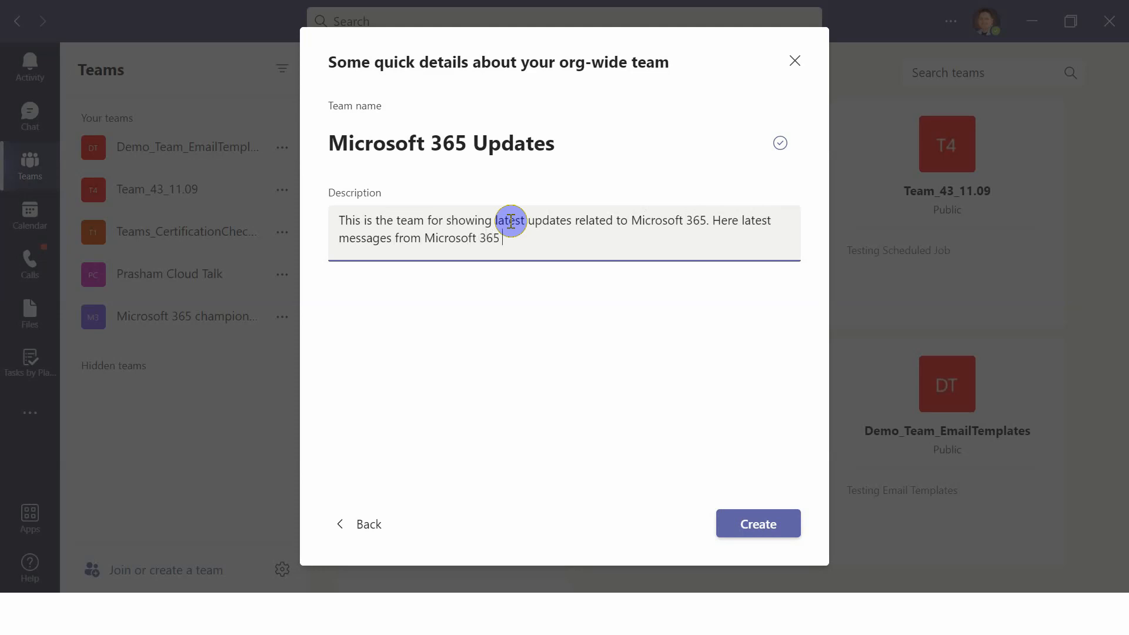
text(Message center wil)
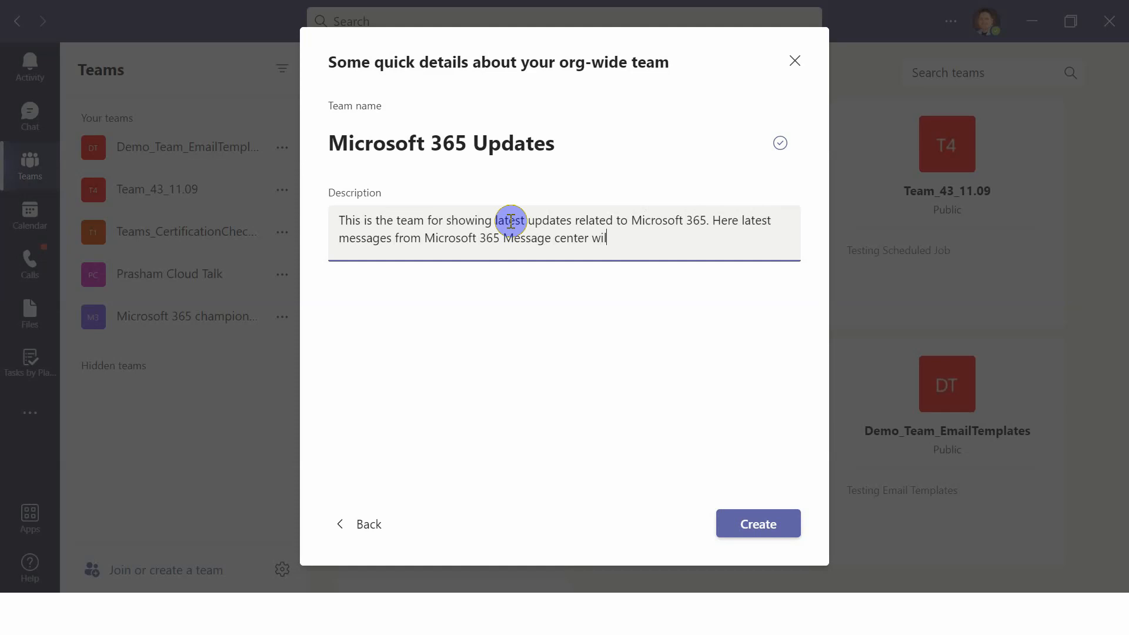
text(l be rendered.)
click(791, 524)
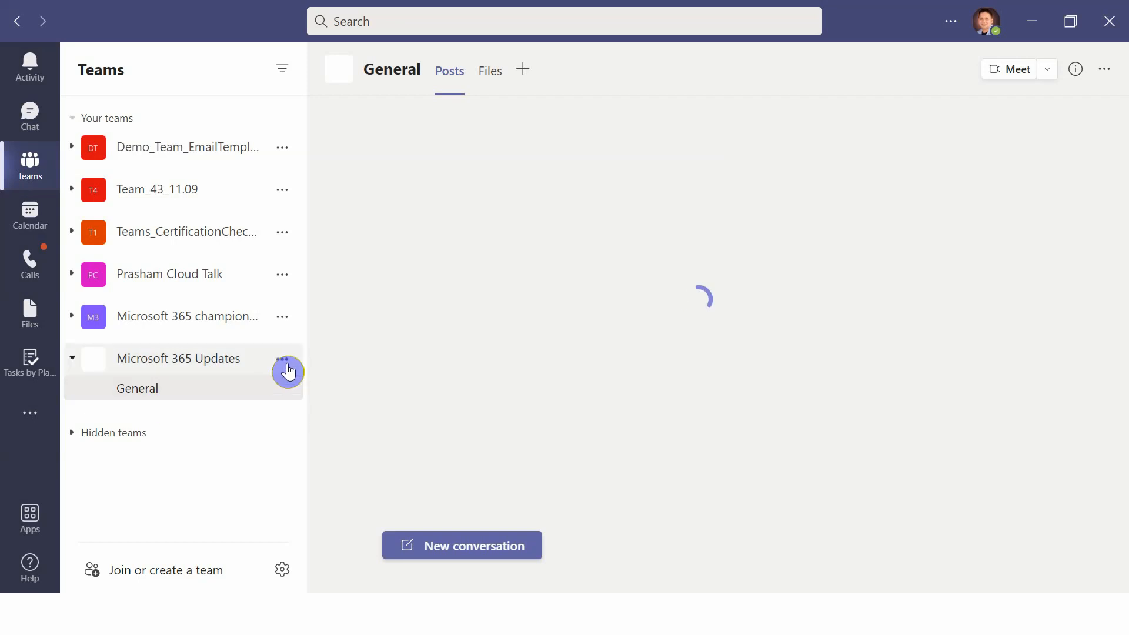
Open the new team's management page and review its owners and members and guests lists.
click(288, 371)
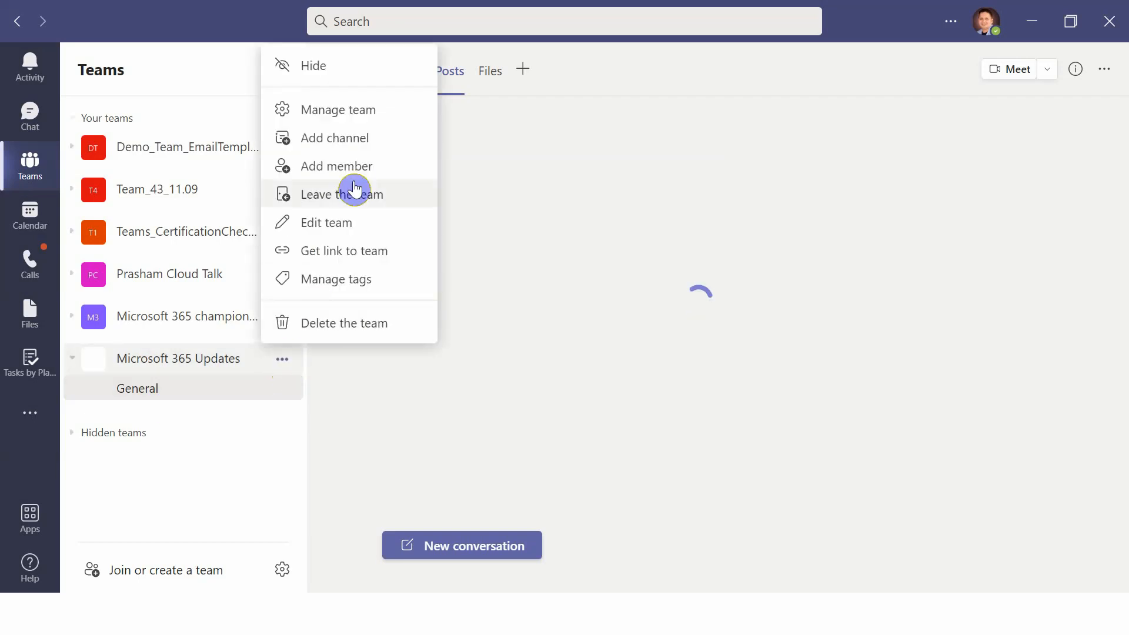
click(365, 113)
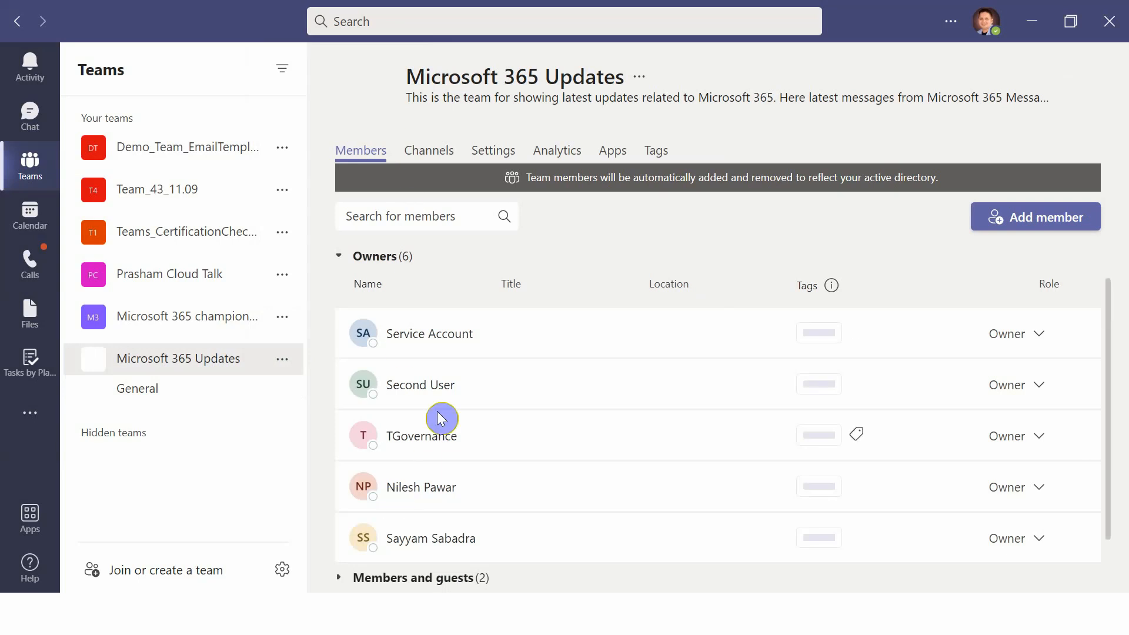
scroll(1116, 470, down, 2)
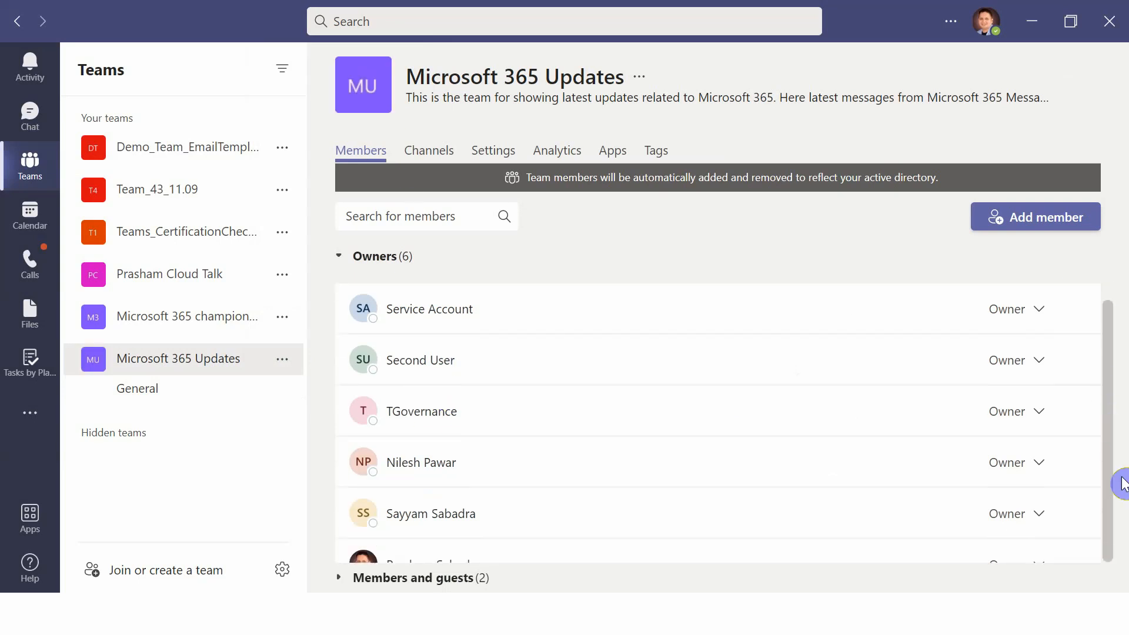
scroll(1111, 382, up, 2)
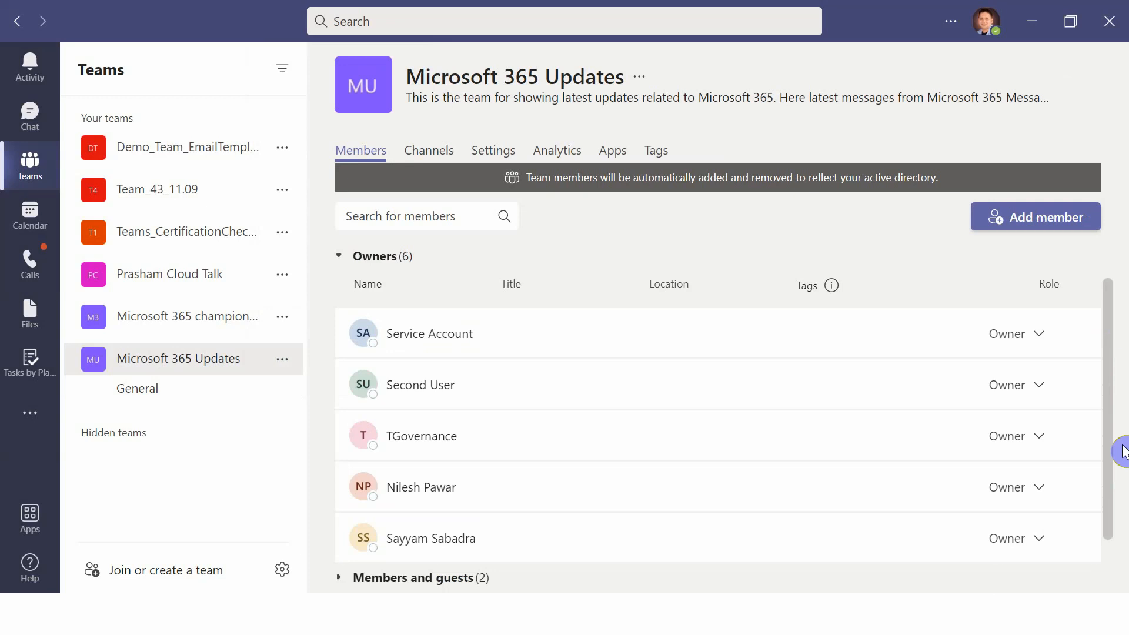
scroll(1117, 448, down, 2)
click(376, 575)
scroll(1125, 441, down, 1)
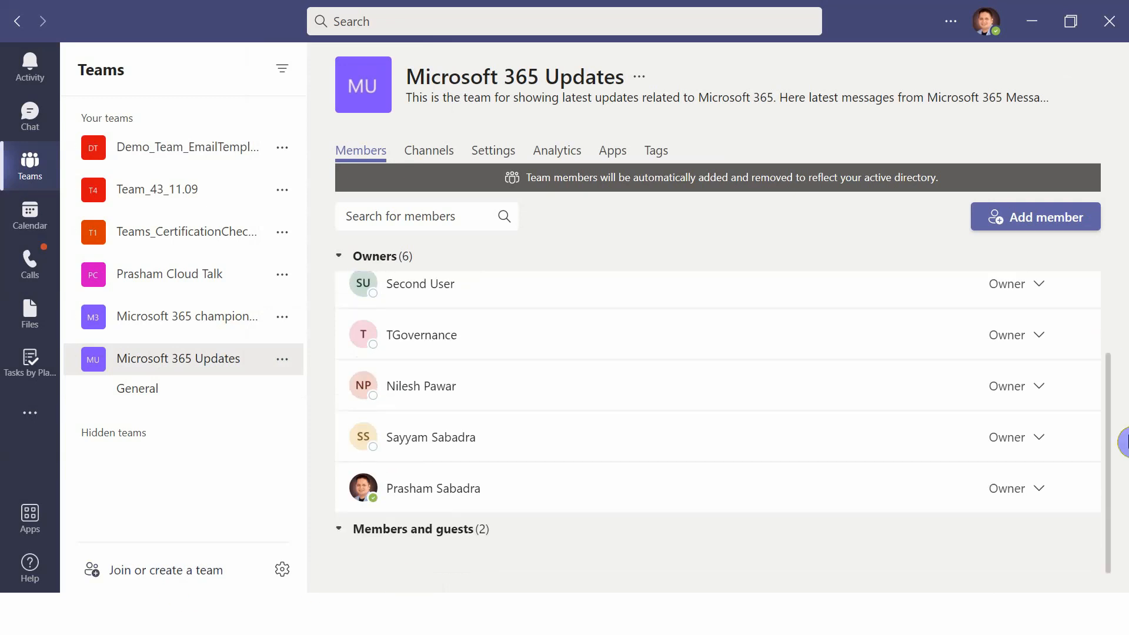
scroll(1123, 478, down, 2)
scroll(1123, 477, down, 1)
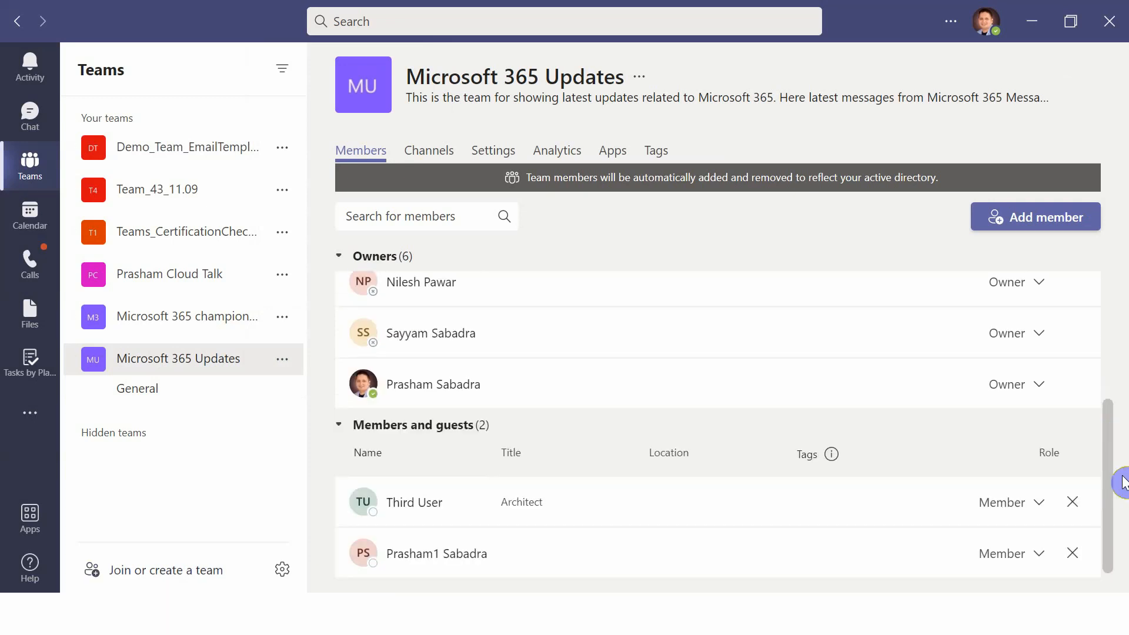
Change the Service Account owner's role to Member.
scroll(1122, 412, up, 4)
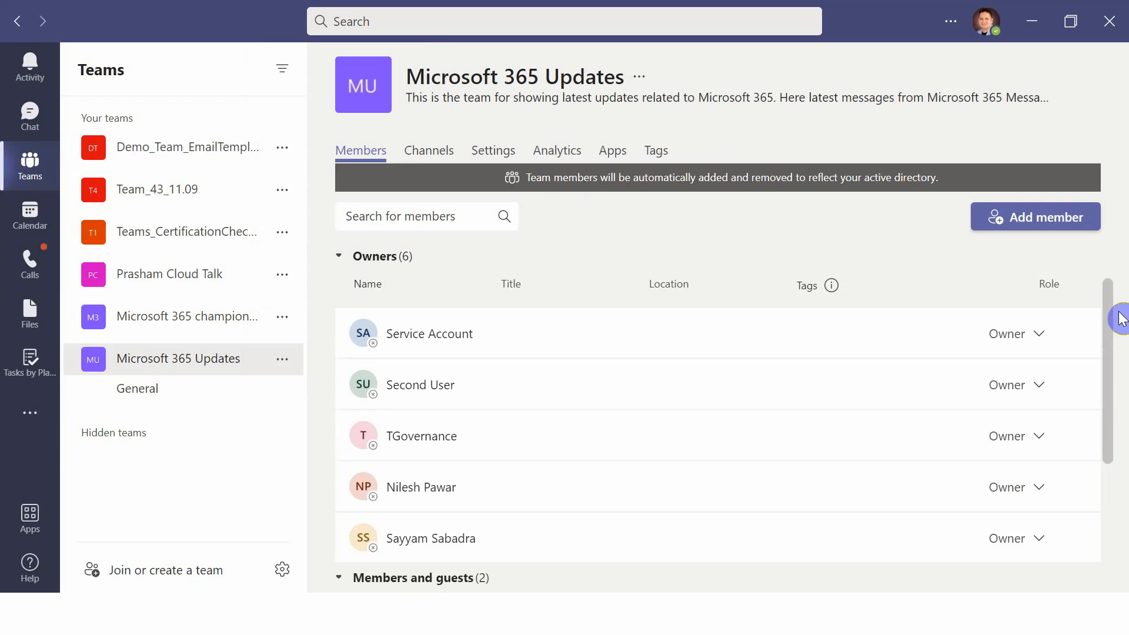
click(1041, 337)
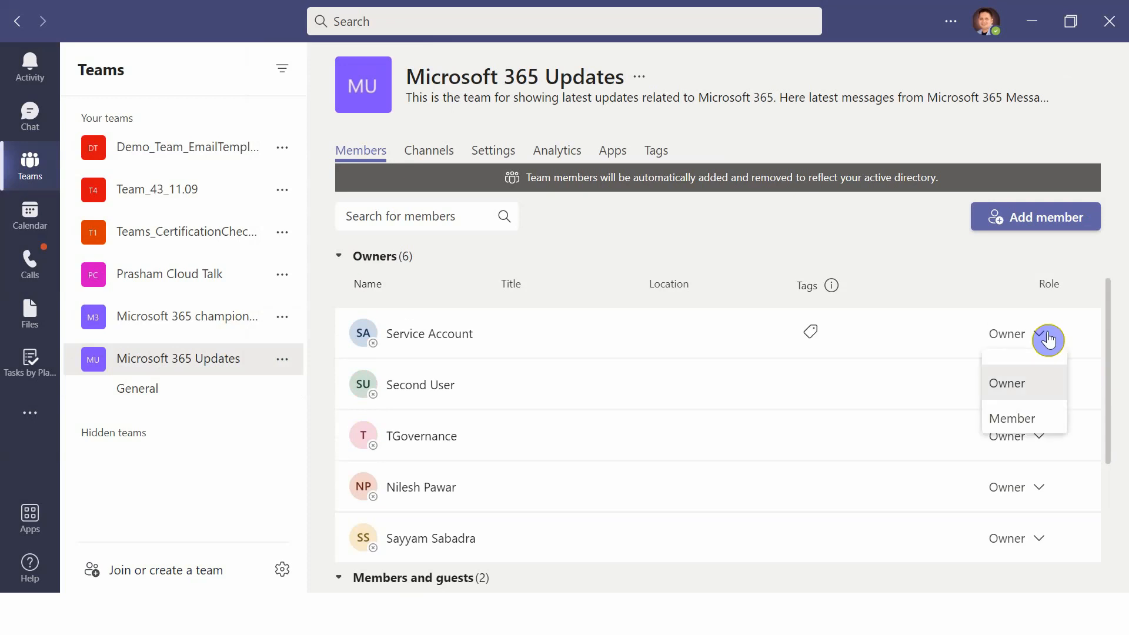
click(1026, 419)
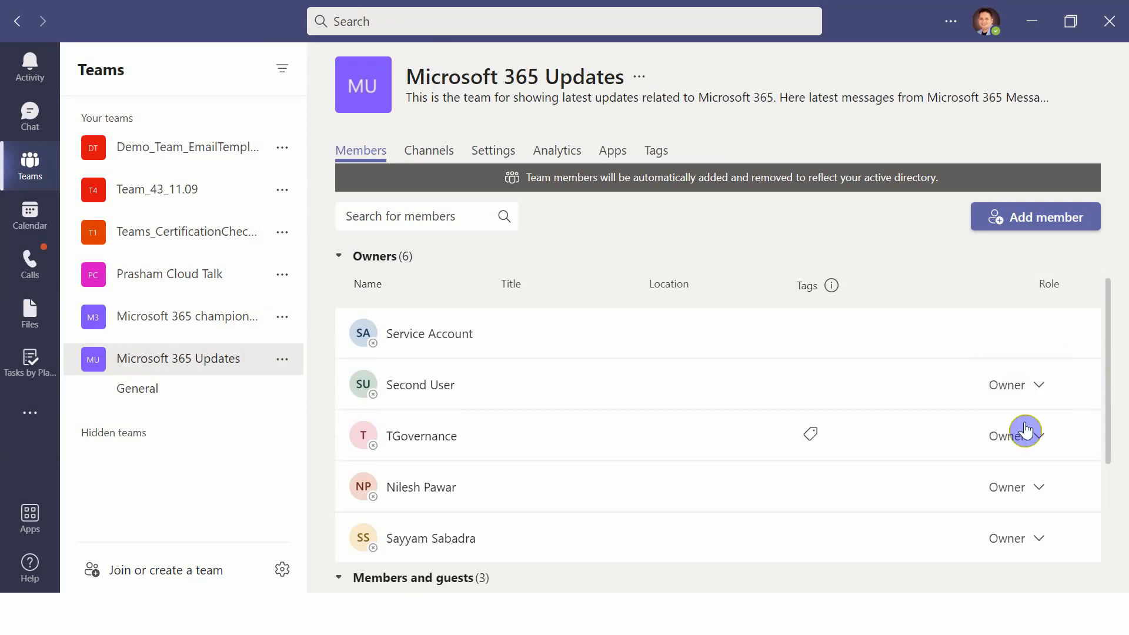
Start adding a channel to Microsoft 365 Updates named Messages from Microsoft 365 Message center.
click(285, 361)
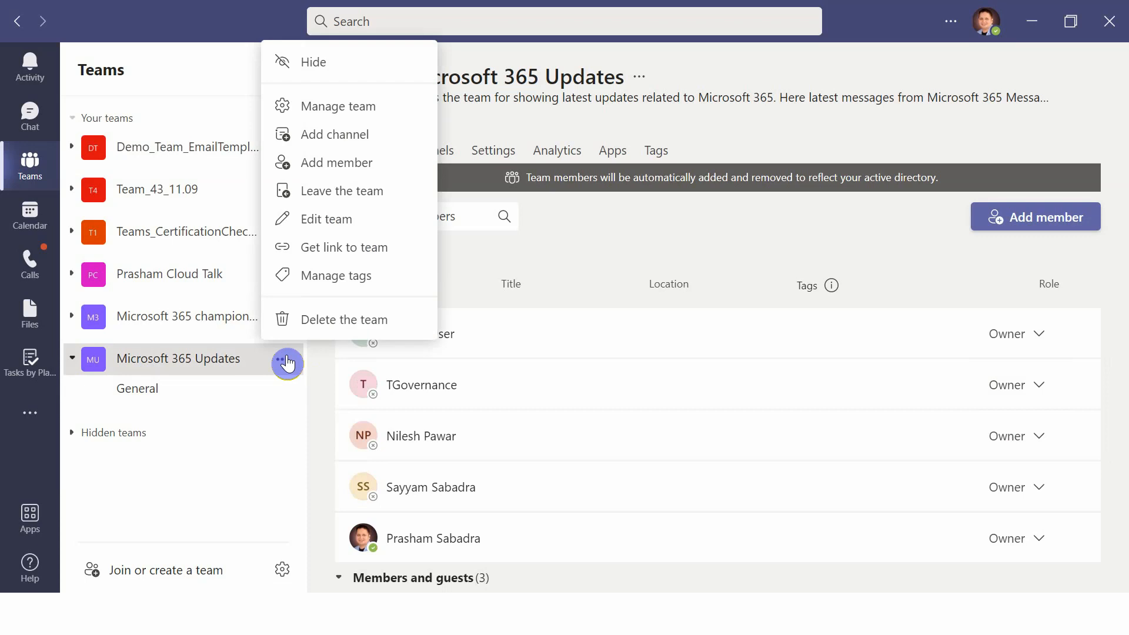
click(360, 136)
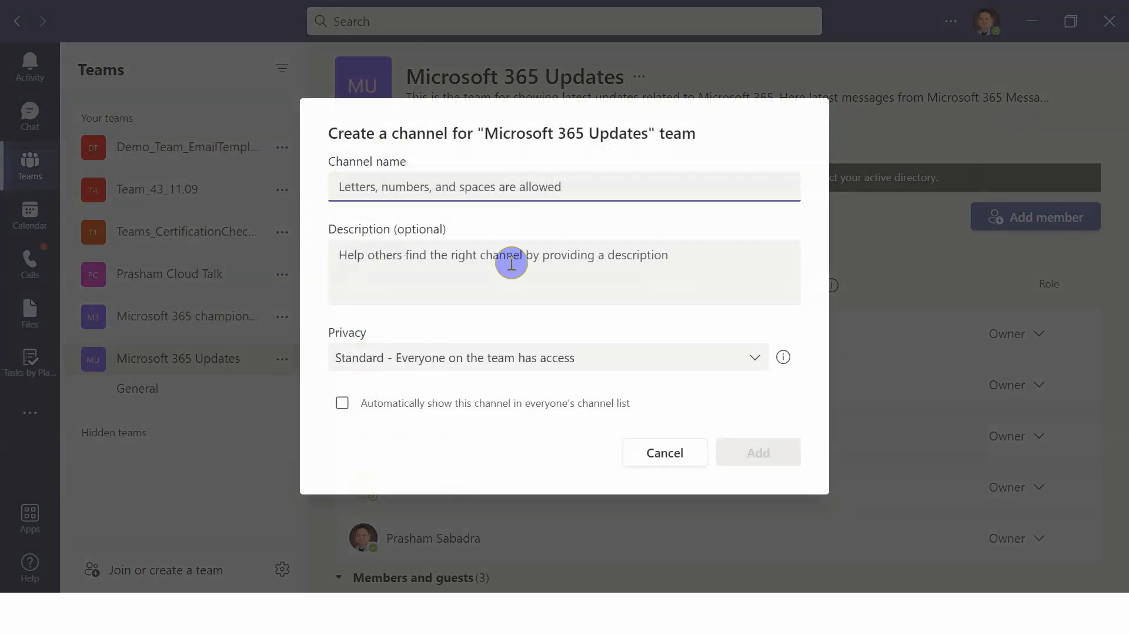
text(Messages )
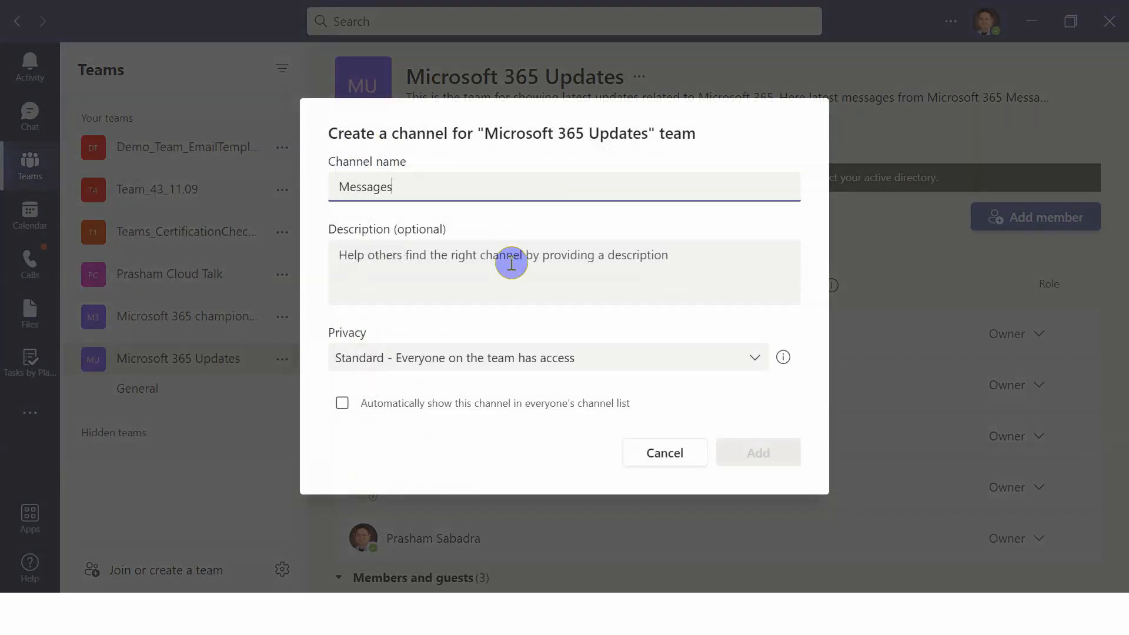
text(from)
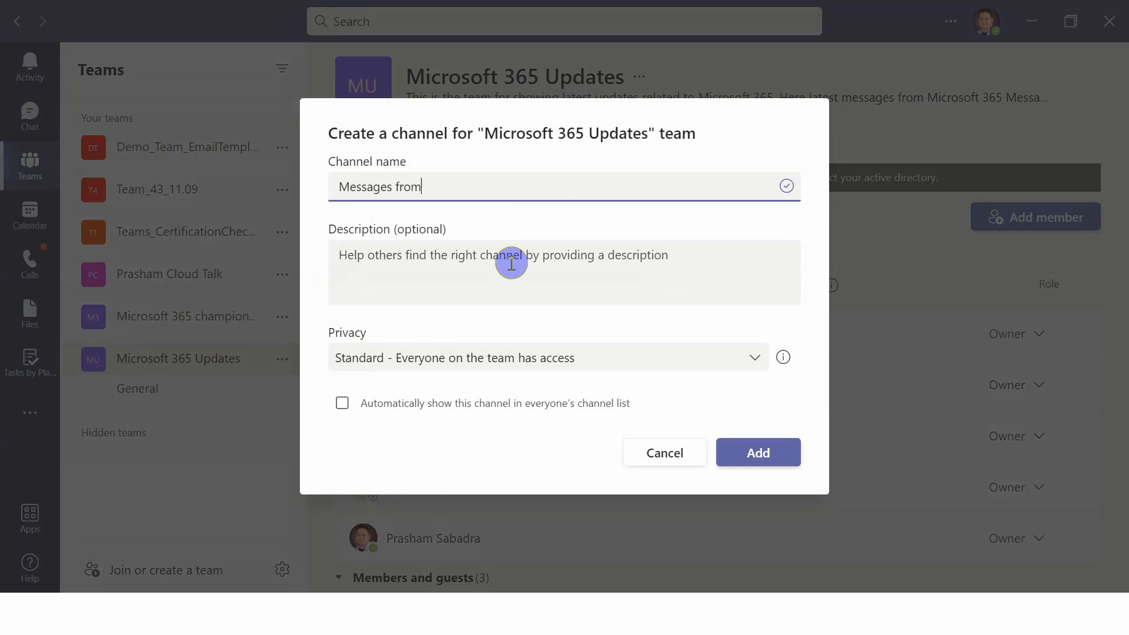
text( Microsoft 365 Message ce)
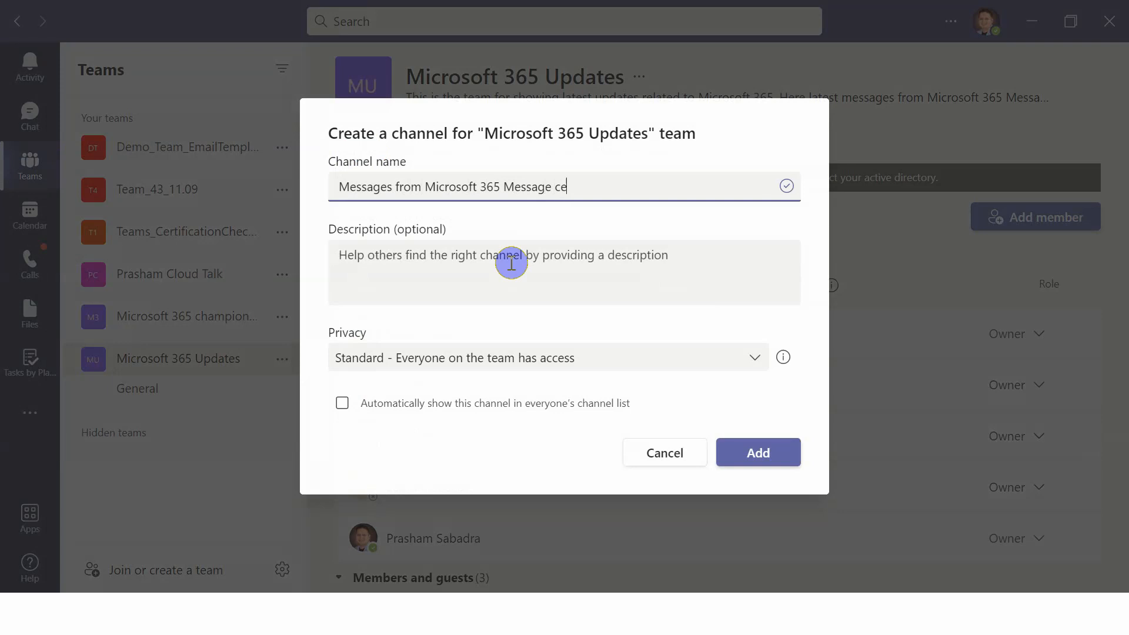
text(nter)
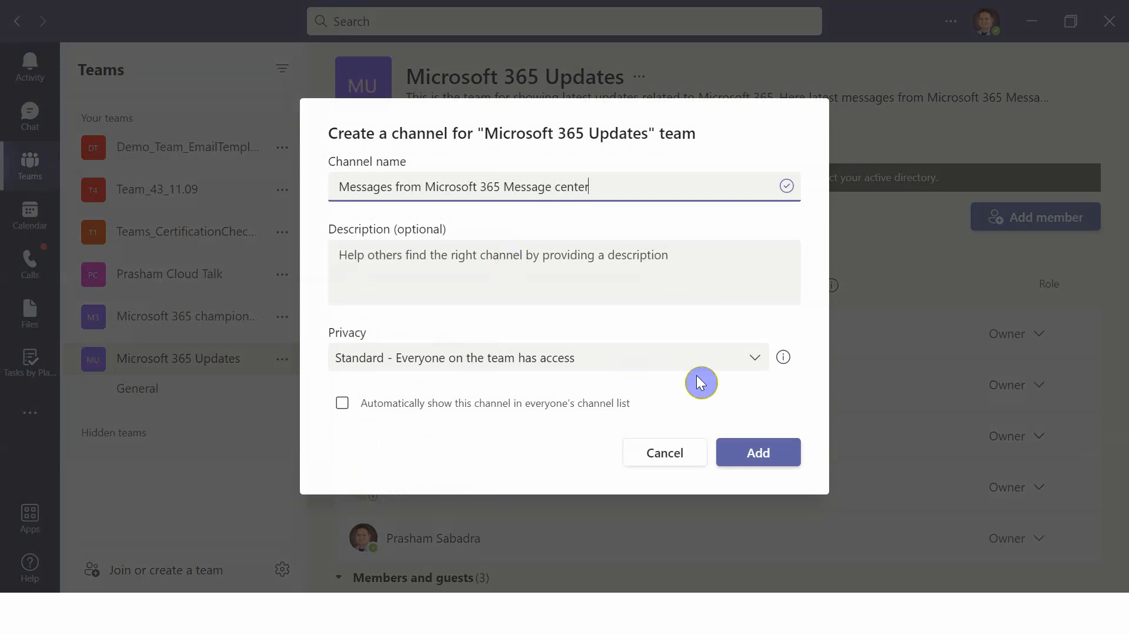
Keep the channel's privacy as Standard and add the channel.
click(754, 364)
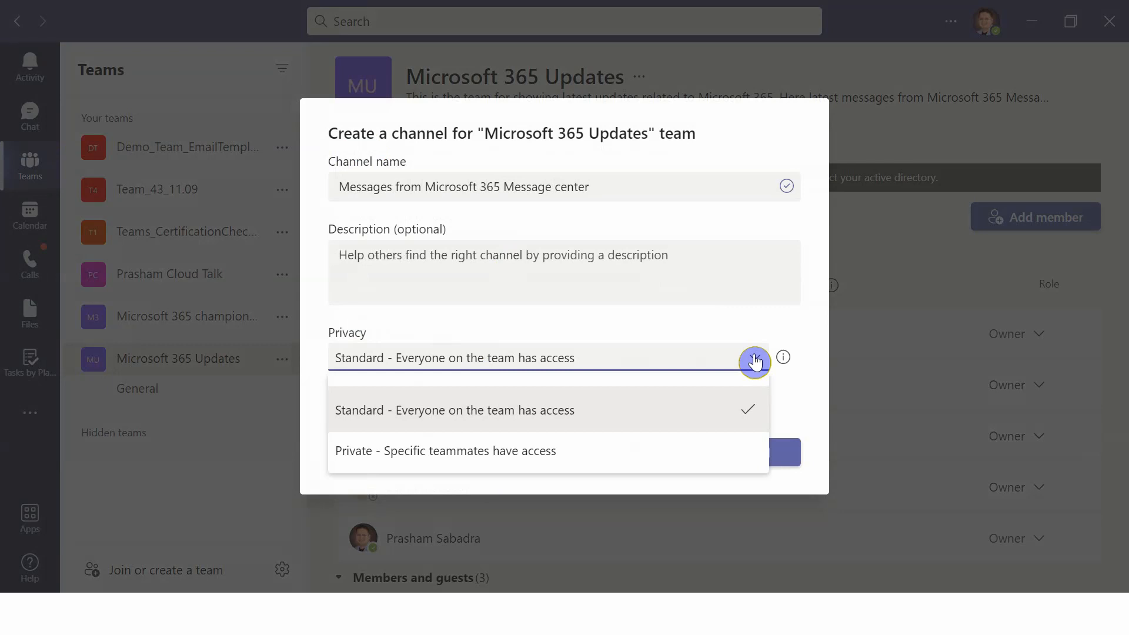
click(754, 361)
click(747, 452)
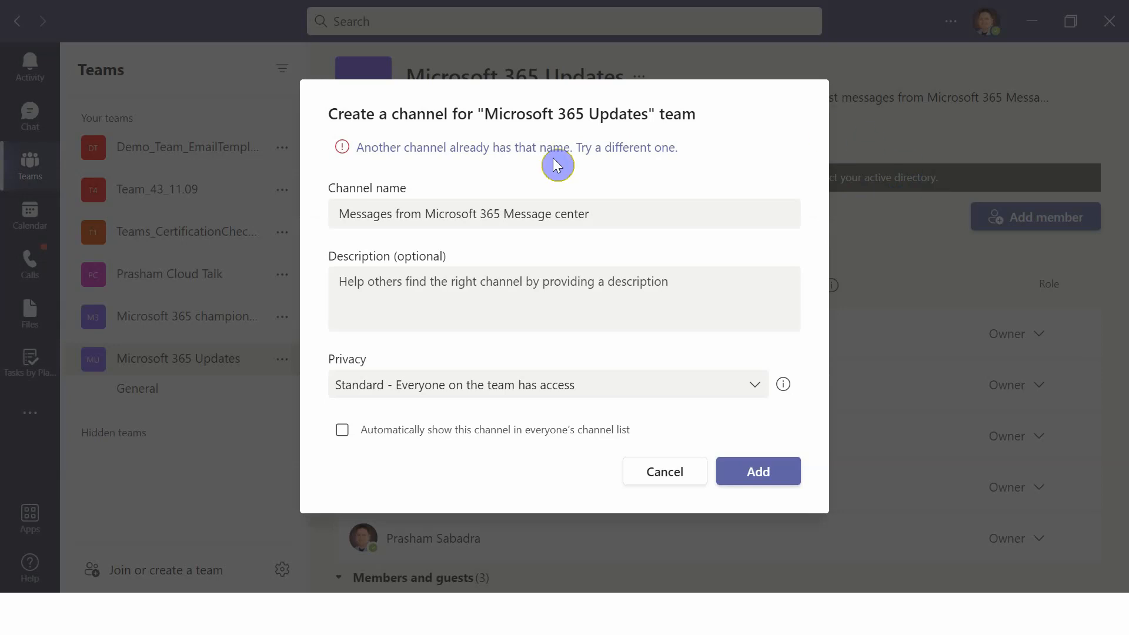
Rename the channel in the dialog to Updates from Microsoft 365 Message center and add it.
click(612, 215)
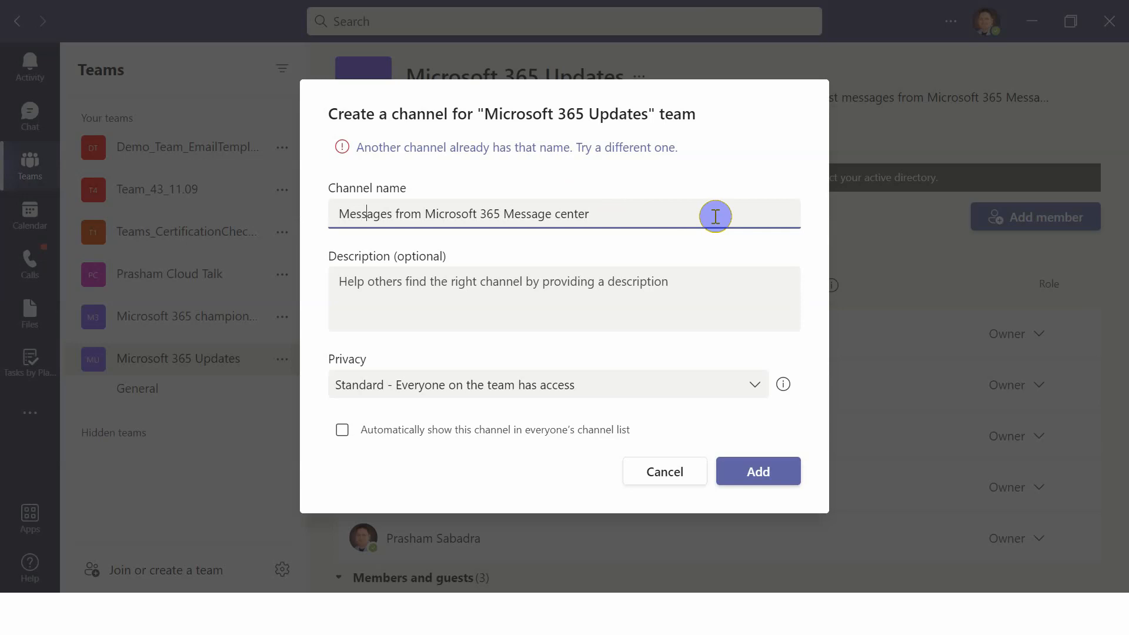
key(BackSpace)
key(BackSpace)
key(BackSpace)
key(BackSpace)
key(BackSpace)
key(BackSpace)
key(BackSpace)
key(BackSpace)
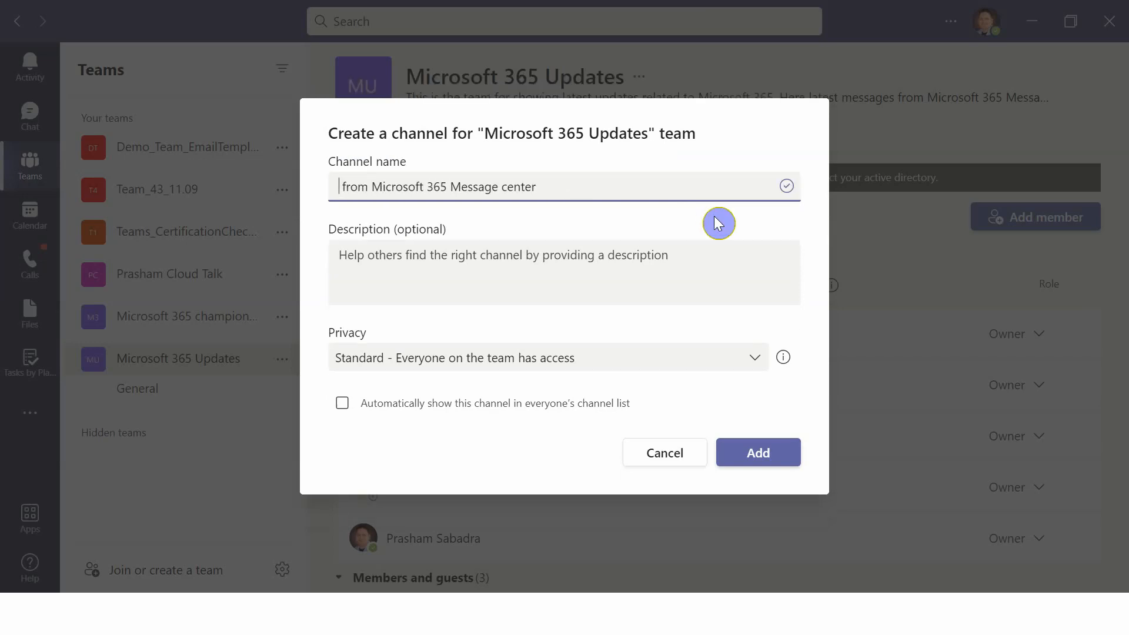
text(Updates)
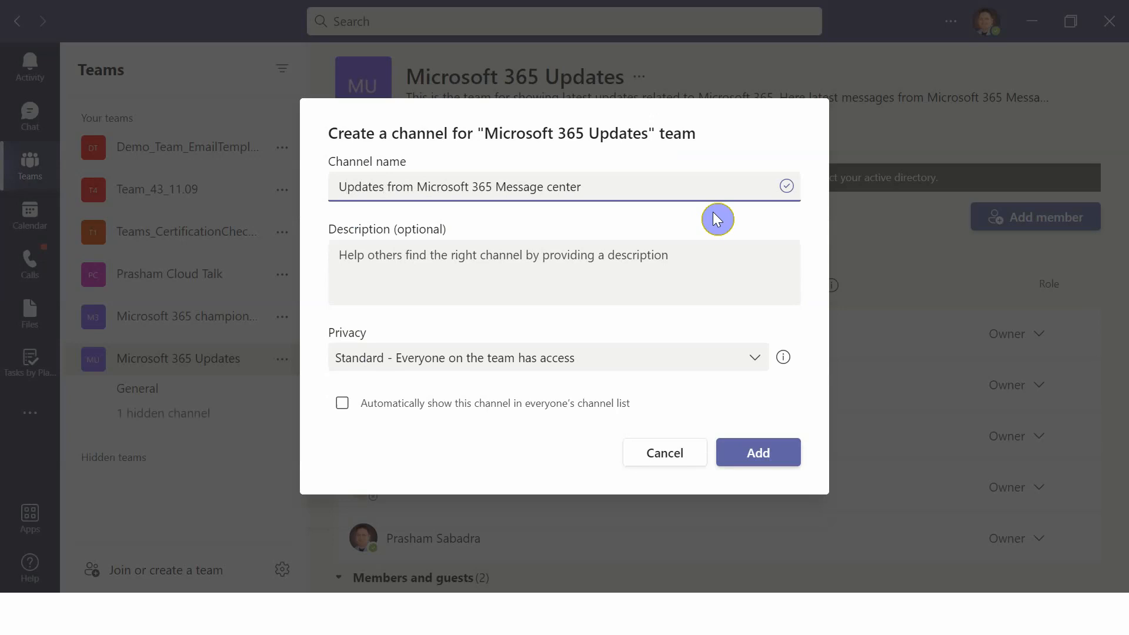
click(764, 453)
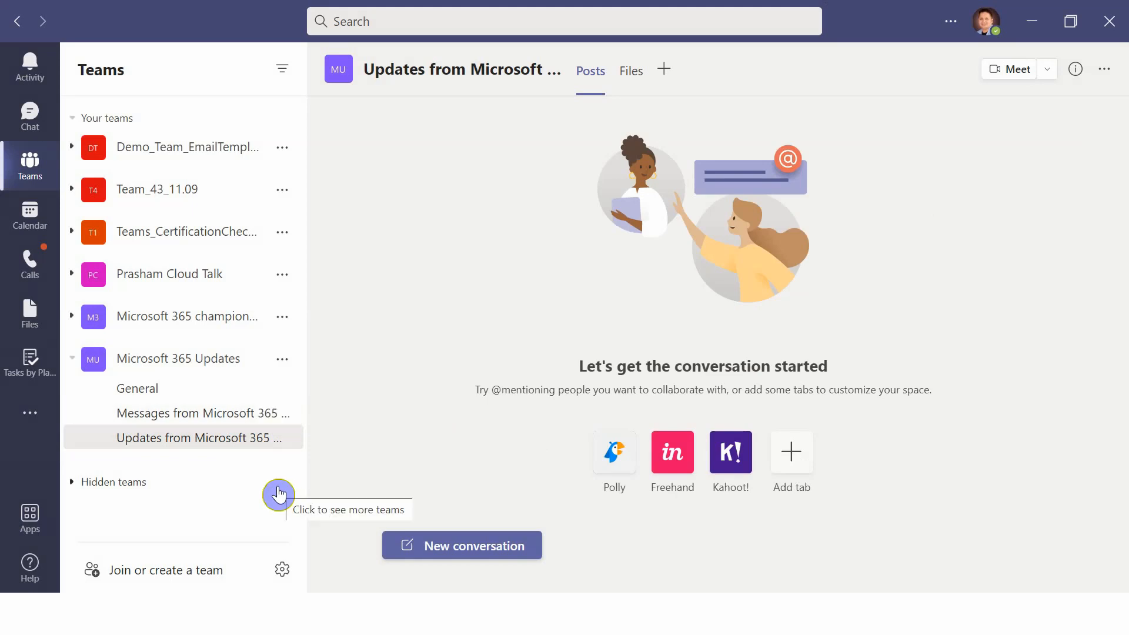
Copy the email address of the Messages from Microsoft 365 Message center channel.
key(alt+Tab)
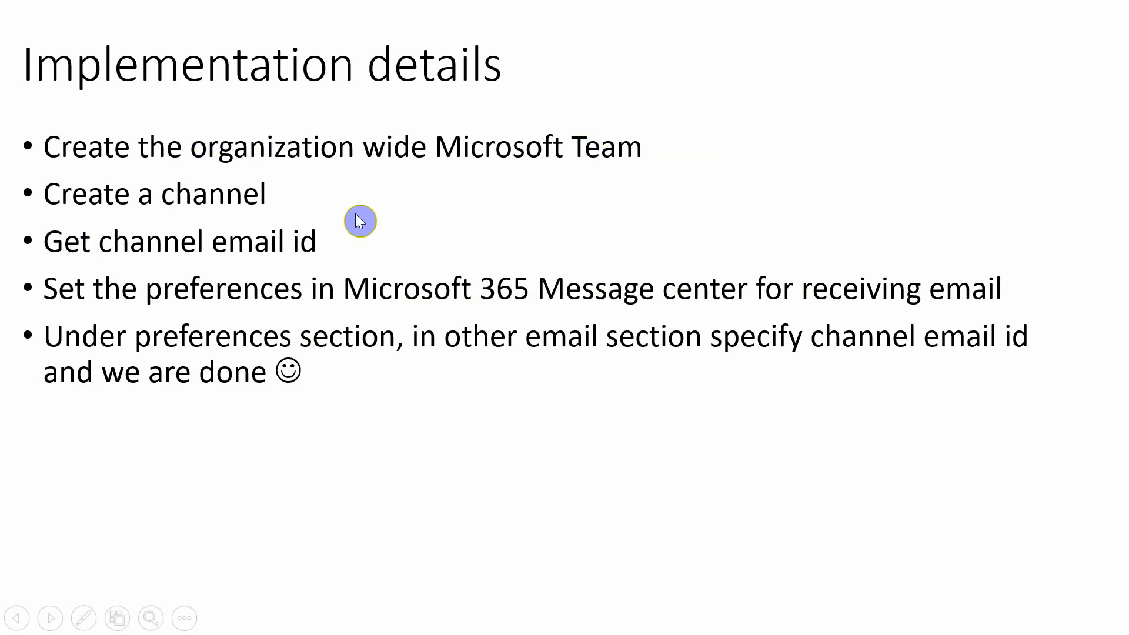
key(alt+Tab)
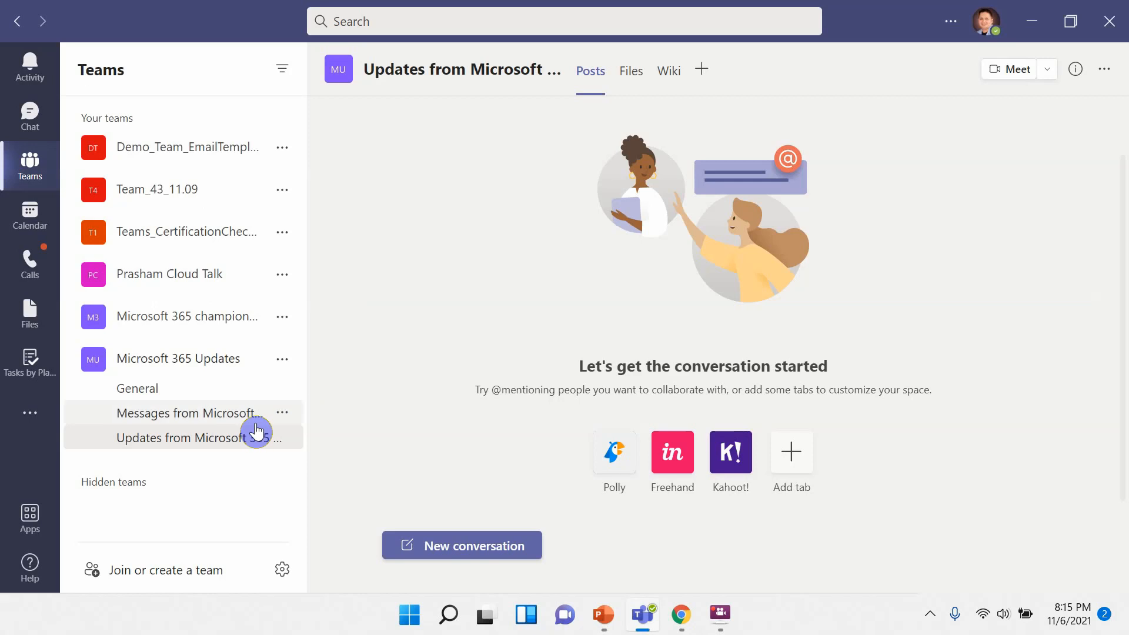
click(283, 413)
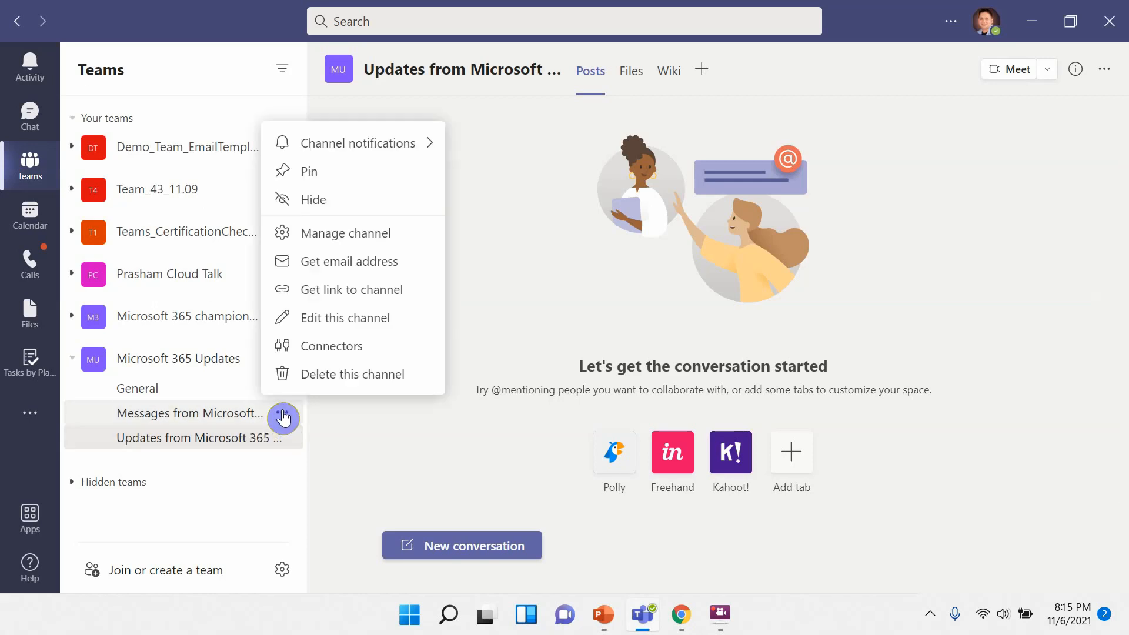
click(375, 272)
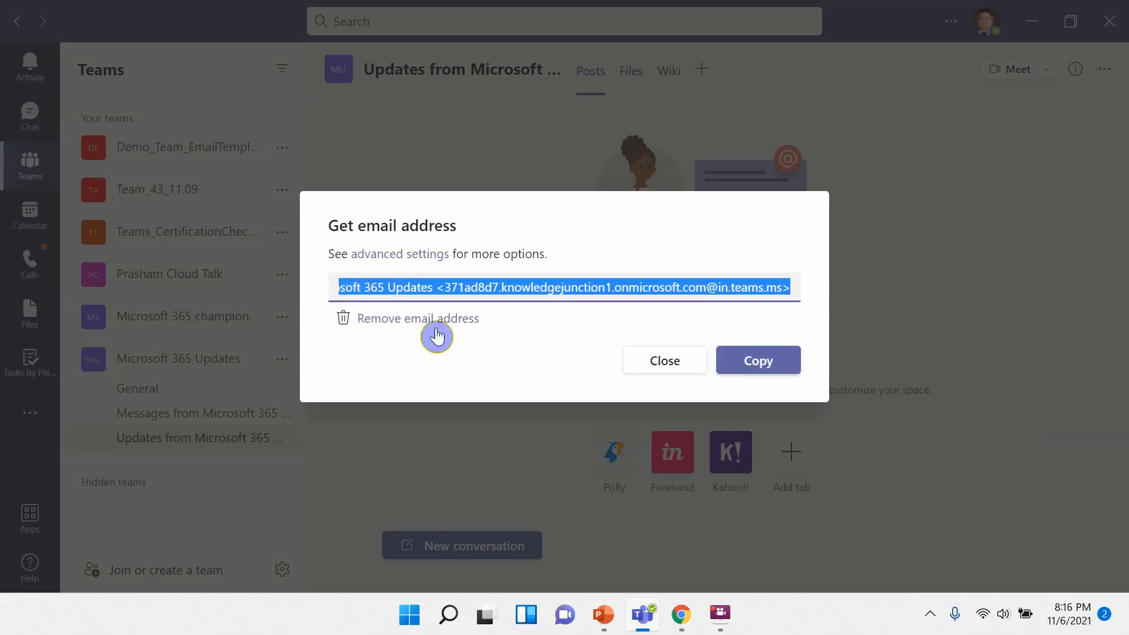
click(762, 366)
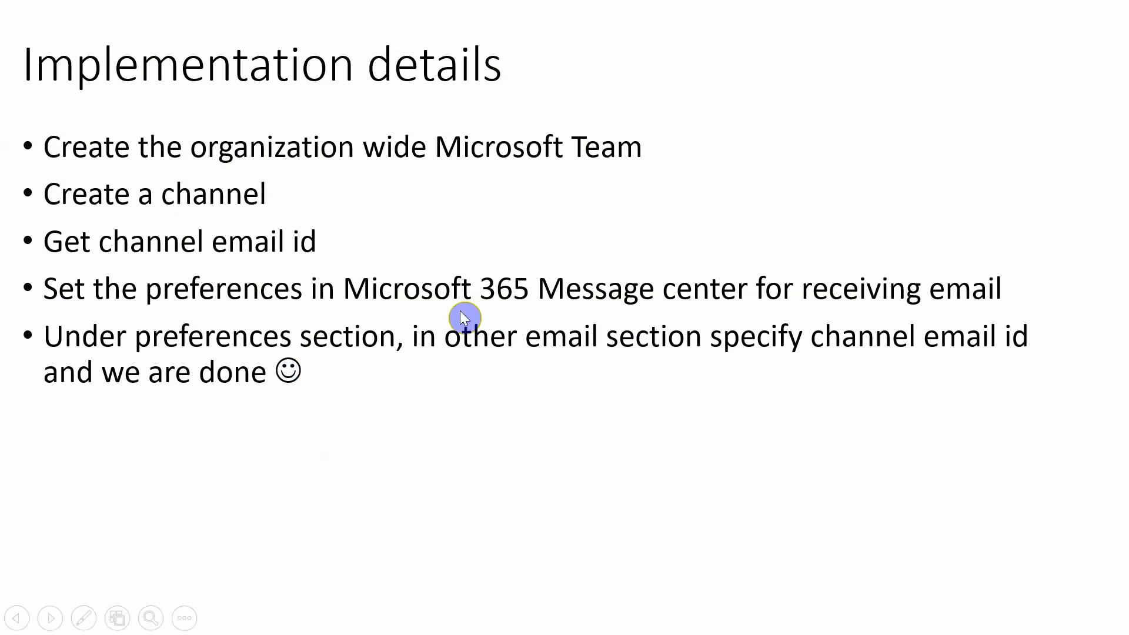
Switch to the Microsoft Office Home page in Chrome.
key(alt+Tab)
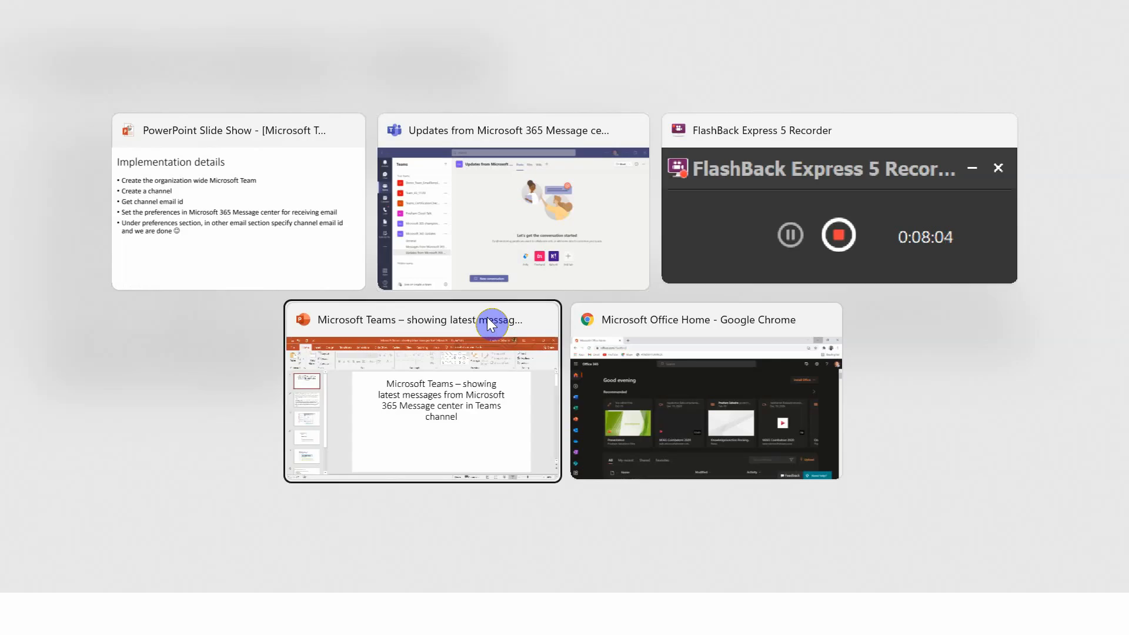
click(488, 318)
key(alt+Tab)
key(alt+Tab)
key(alt+Tab)
key(alt+Tab)
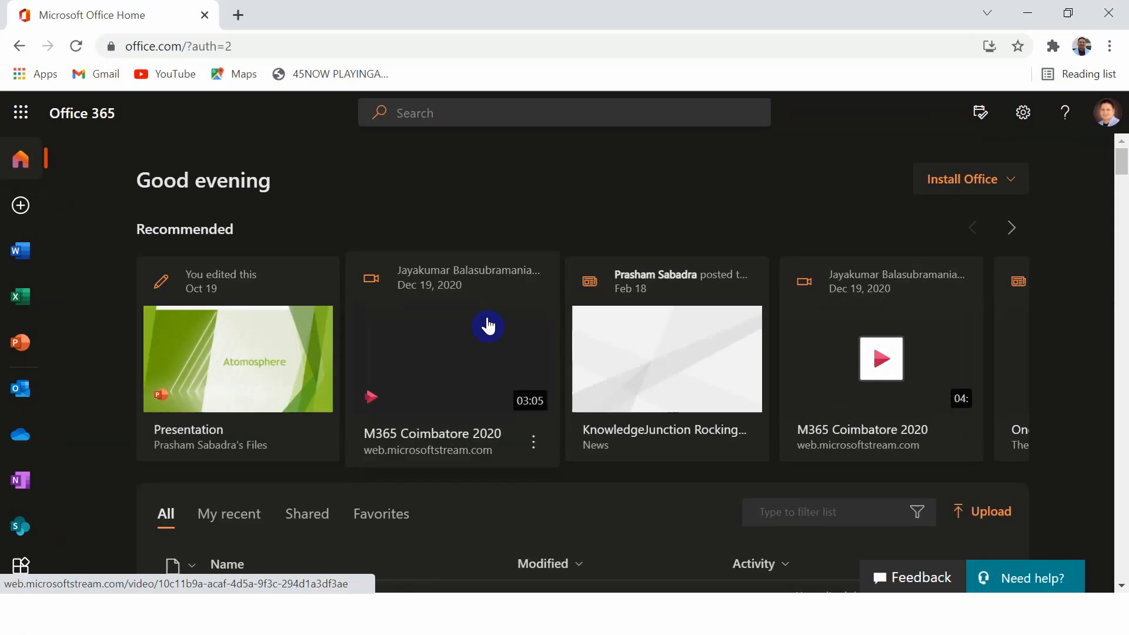
click(303, 47)
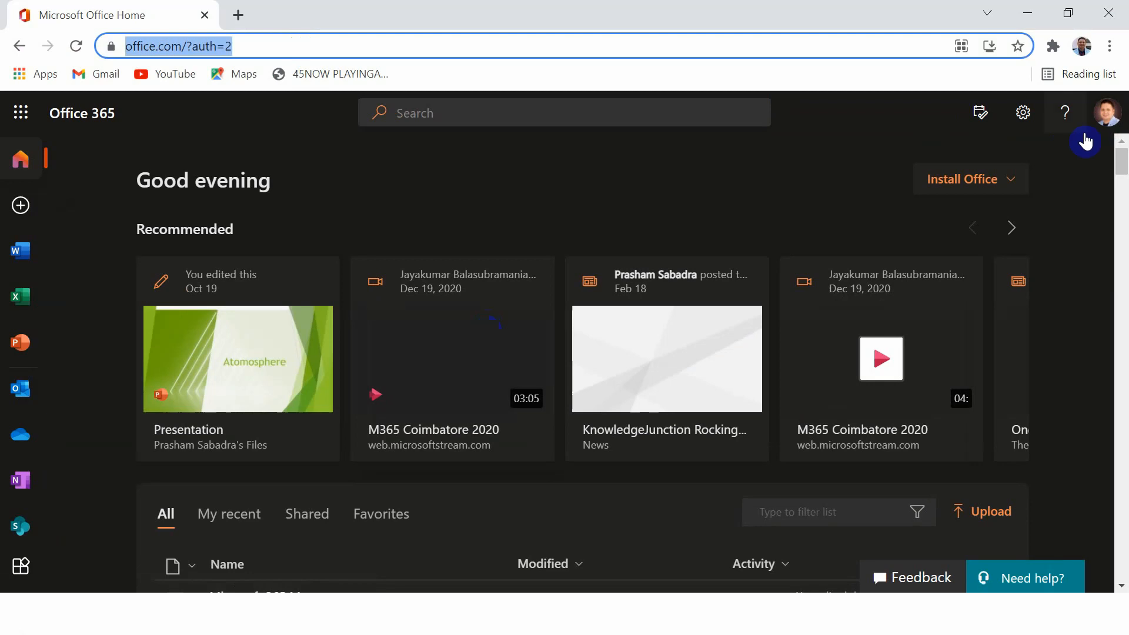
Open the Admin app from the Office 365 app launcher.
click(1086, 118)
click(1102, 120)
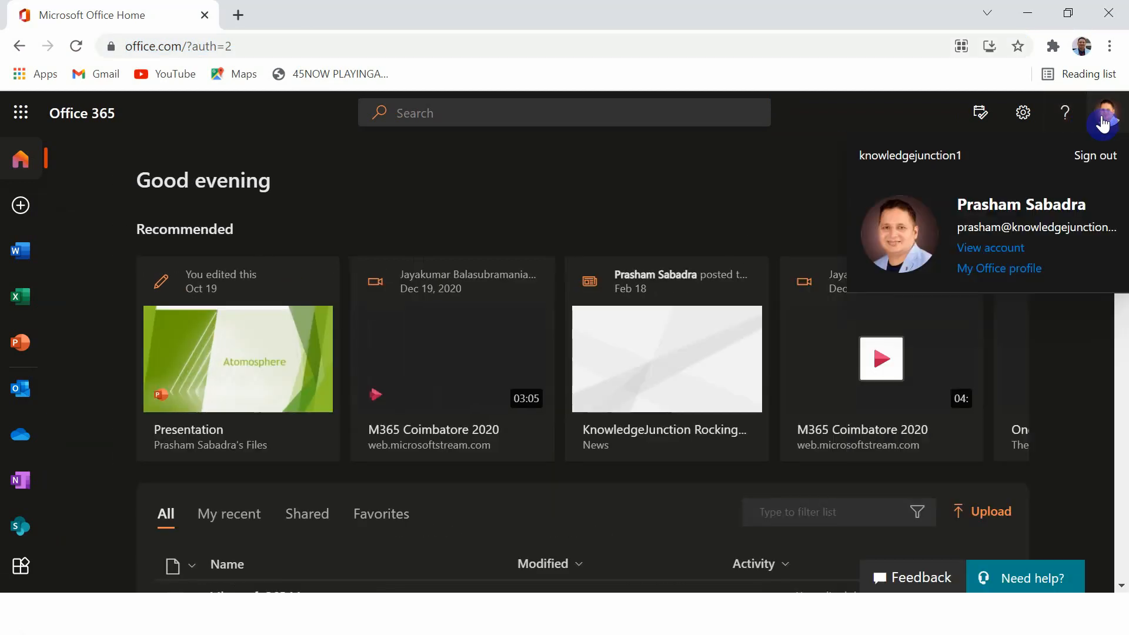
click(21, 113)
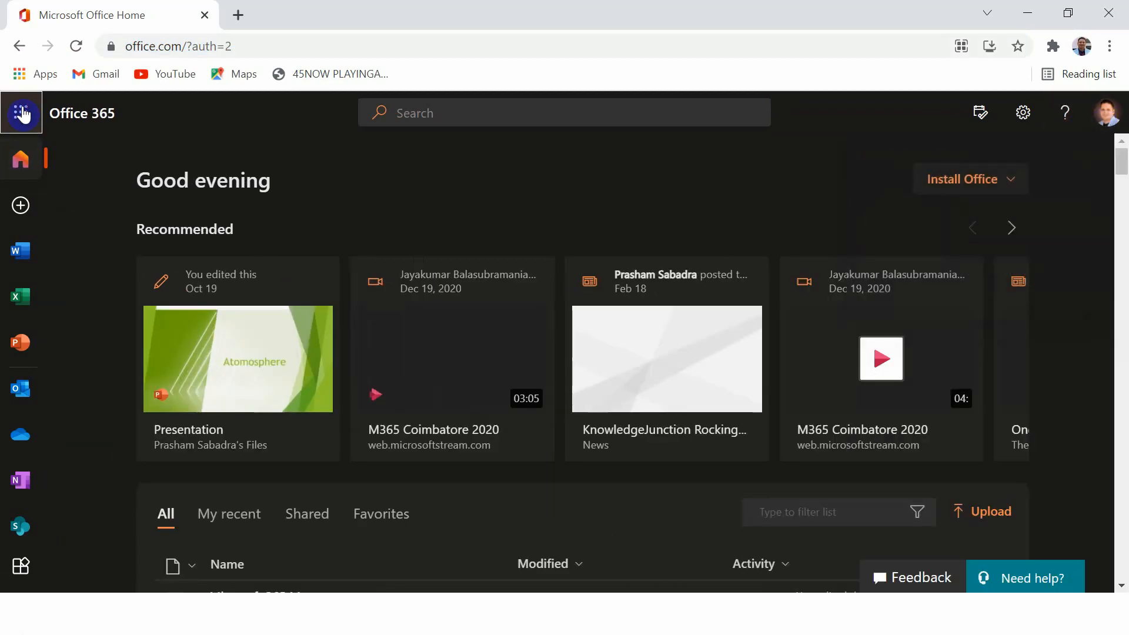
click(28, 163)
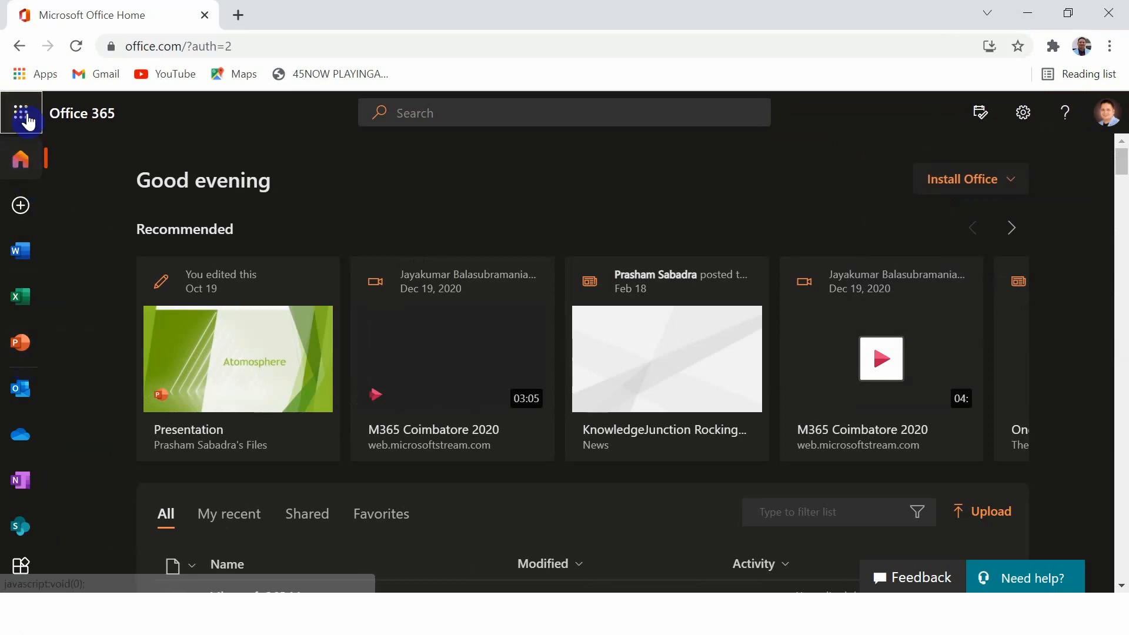
click(73, 47)
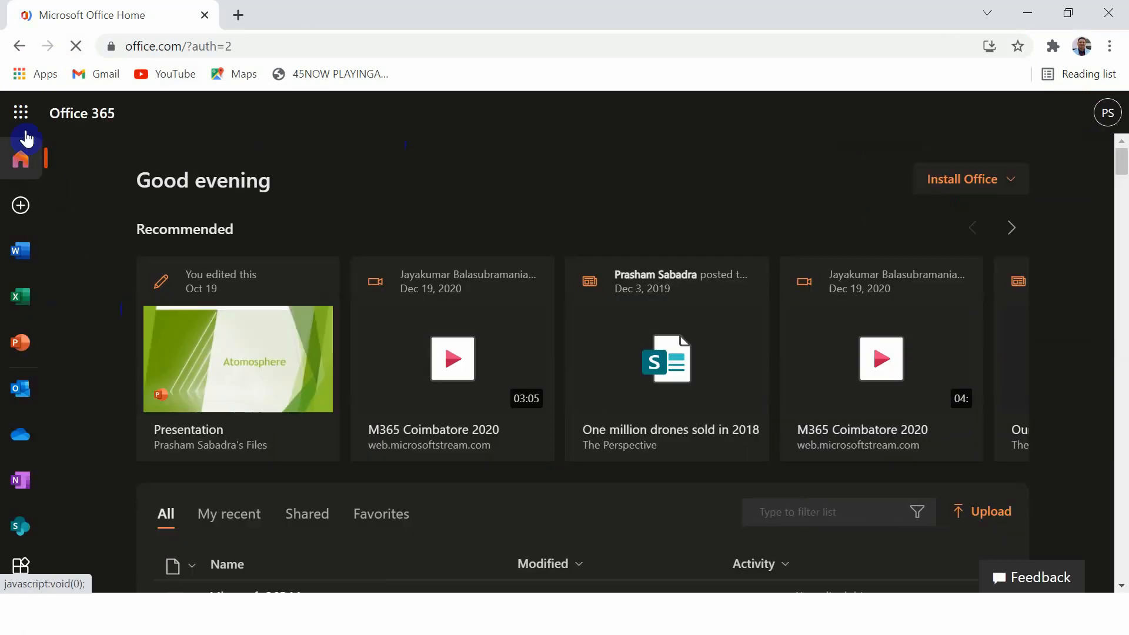
click(20, 115)
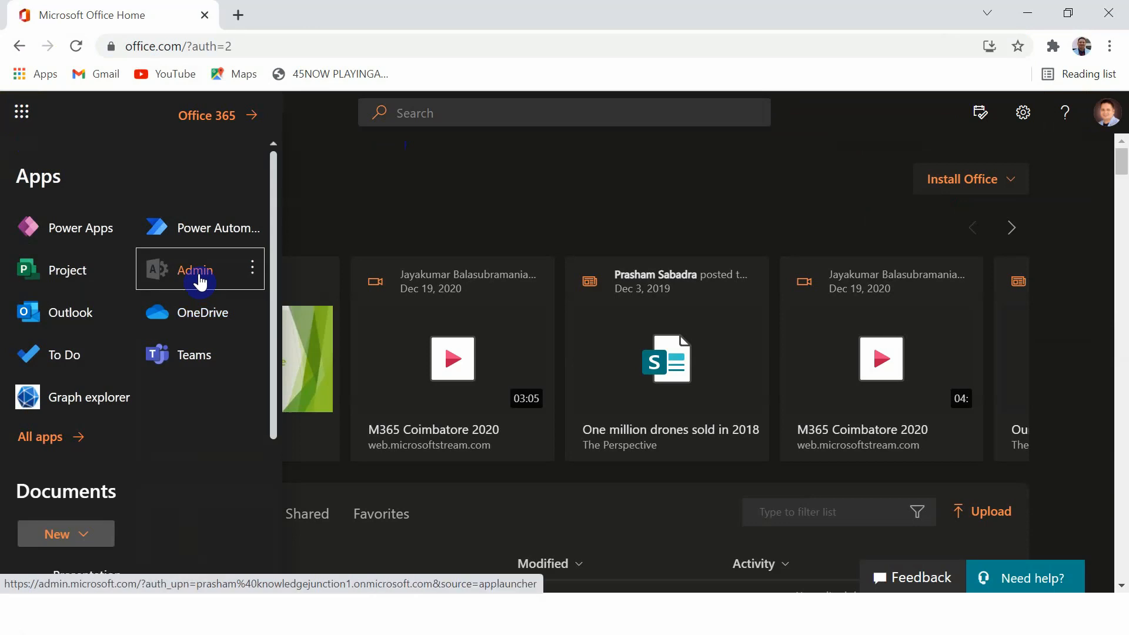
click(198, 274)
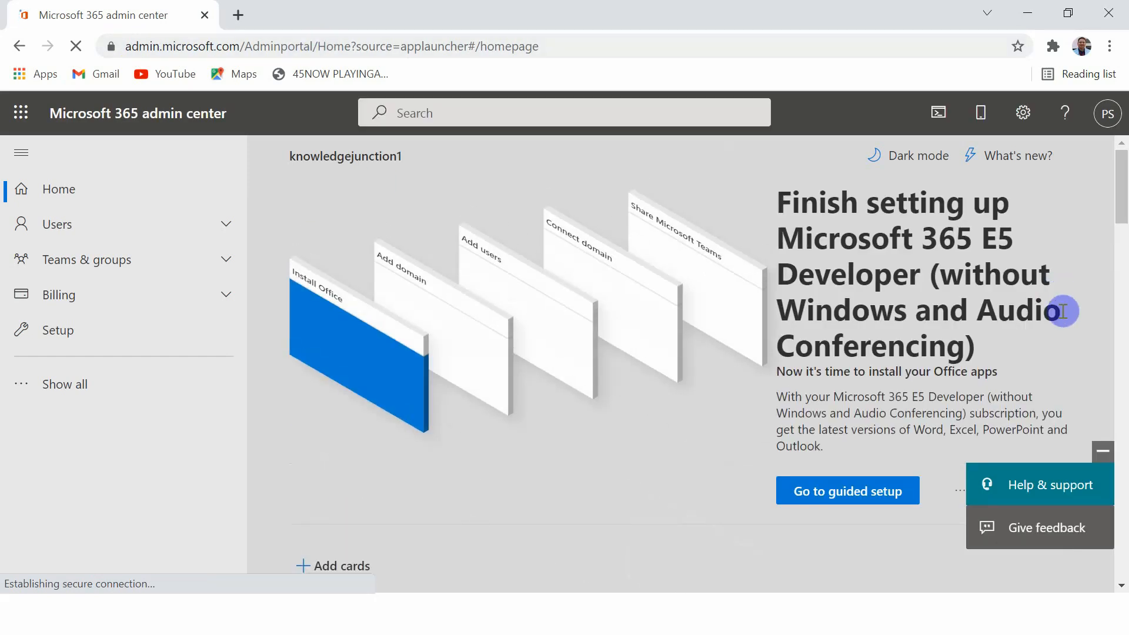
Open the Message center's preferences and go to the Email settings.
drag(1121, 167, 1123, 337)
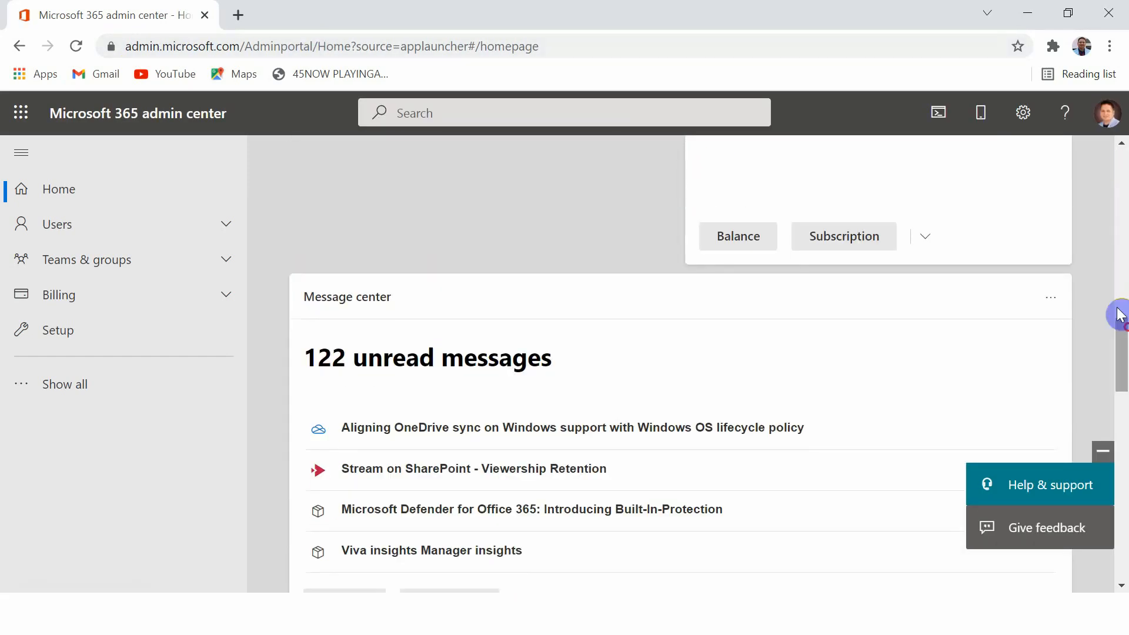
click(375, 305)
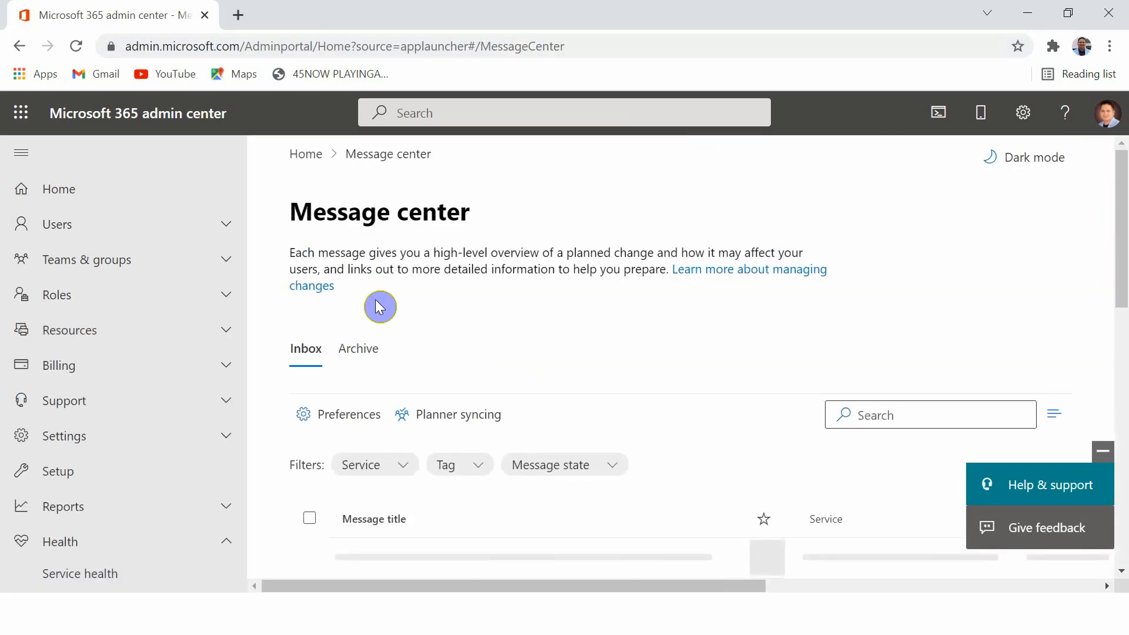
click(326, 428)
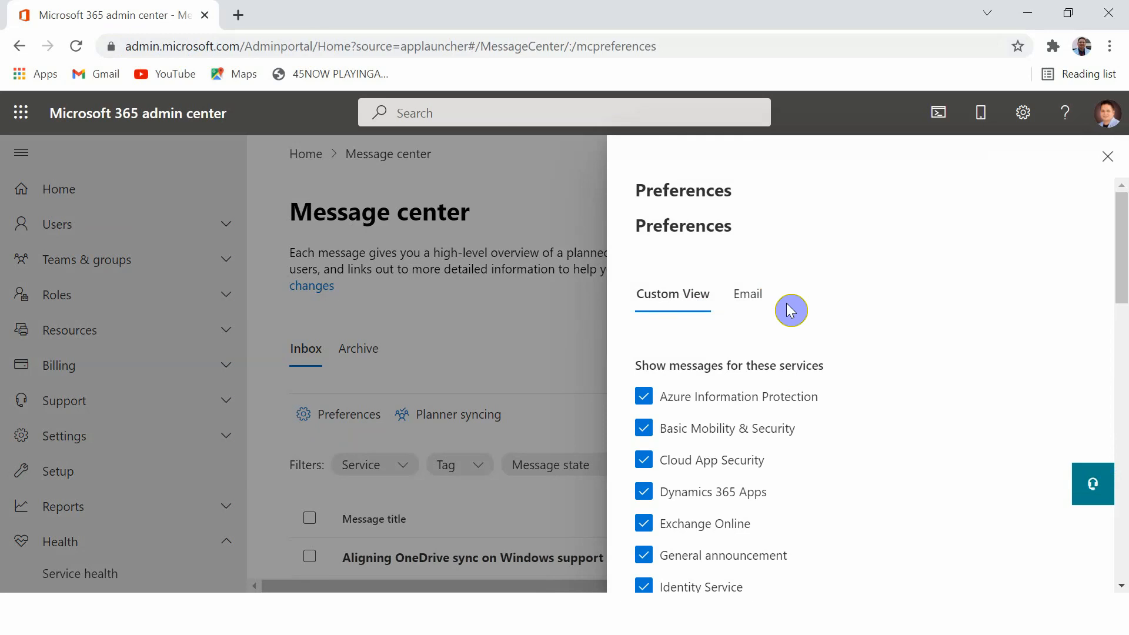
click(762, 302)
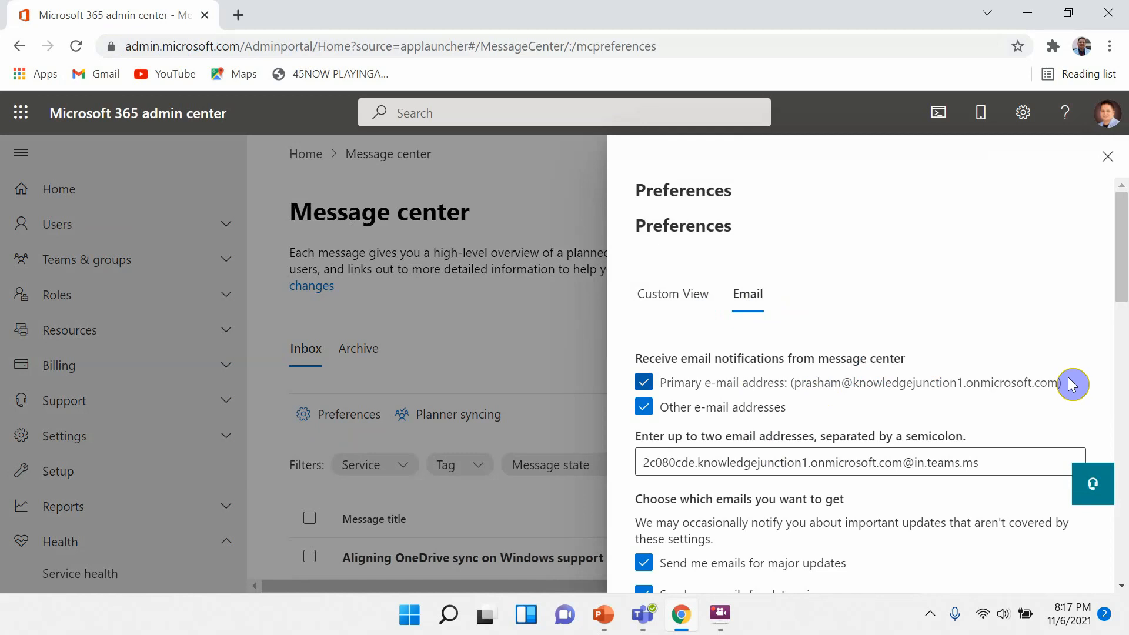
Select the existing other e-mail address, then open Notepad and paste the copied channel email address.
triple_click(755, 460)
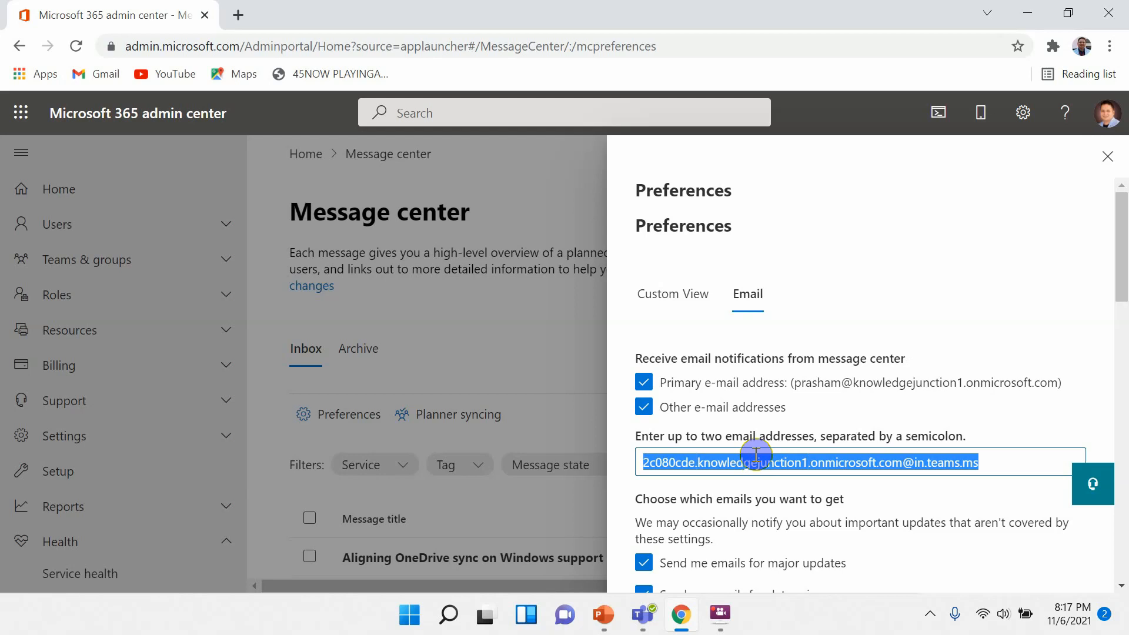
key(super+r)
text(notepad)
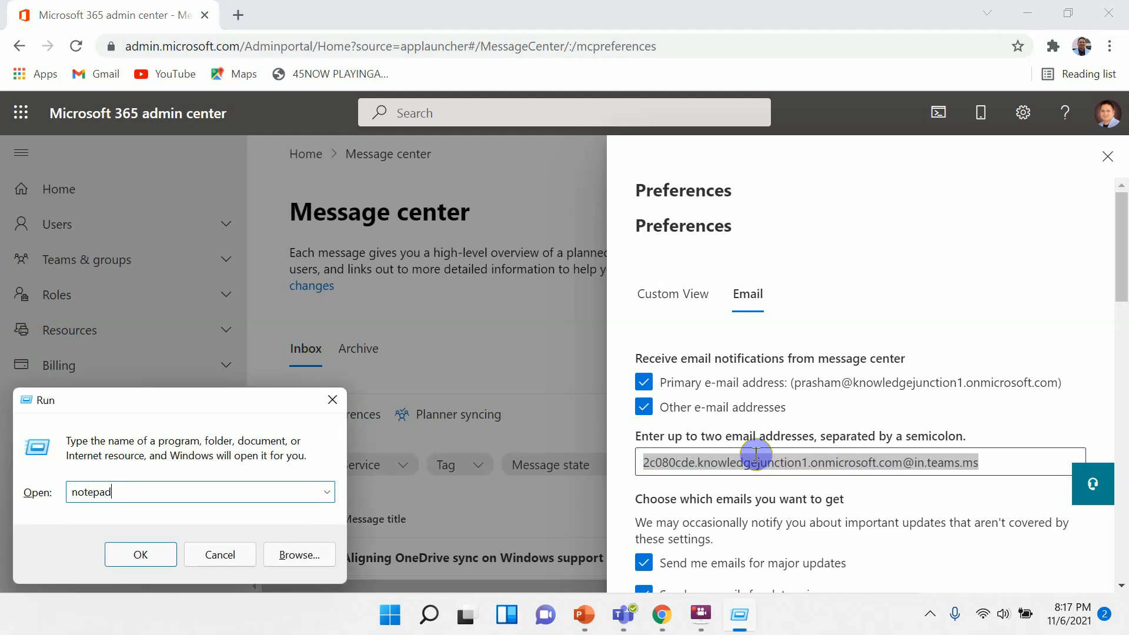
key(Return)
key(ctrl+v)
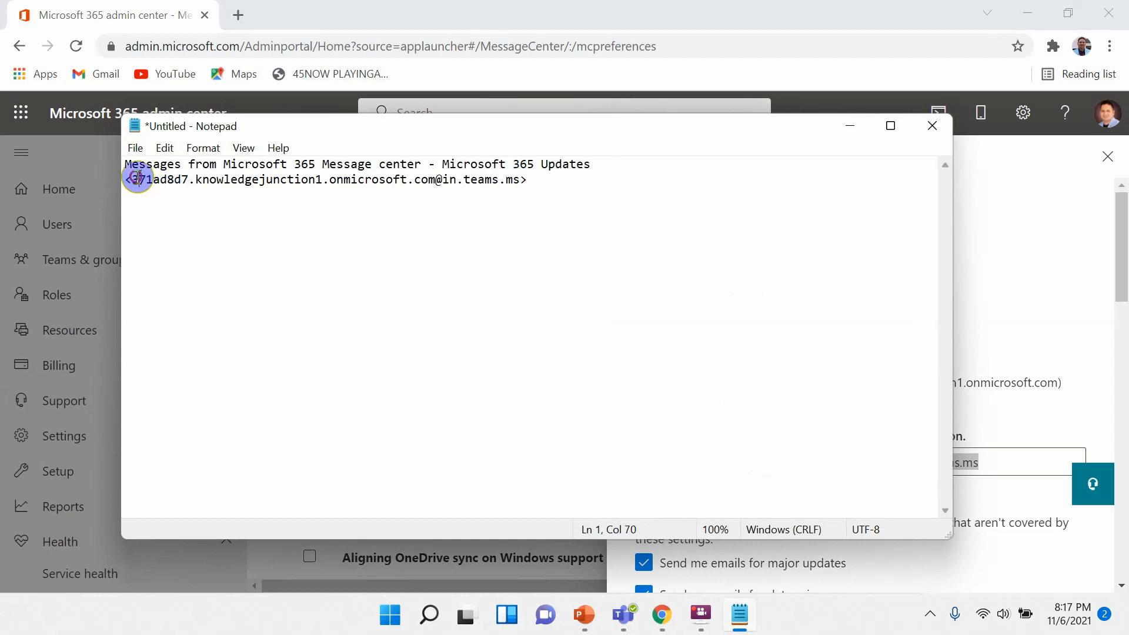
Copy the bare channel address without angle brackets from Notepad and paste it as the other e-mail address.
drag(137, 179, 522, 182)
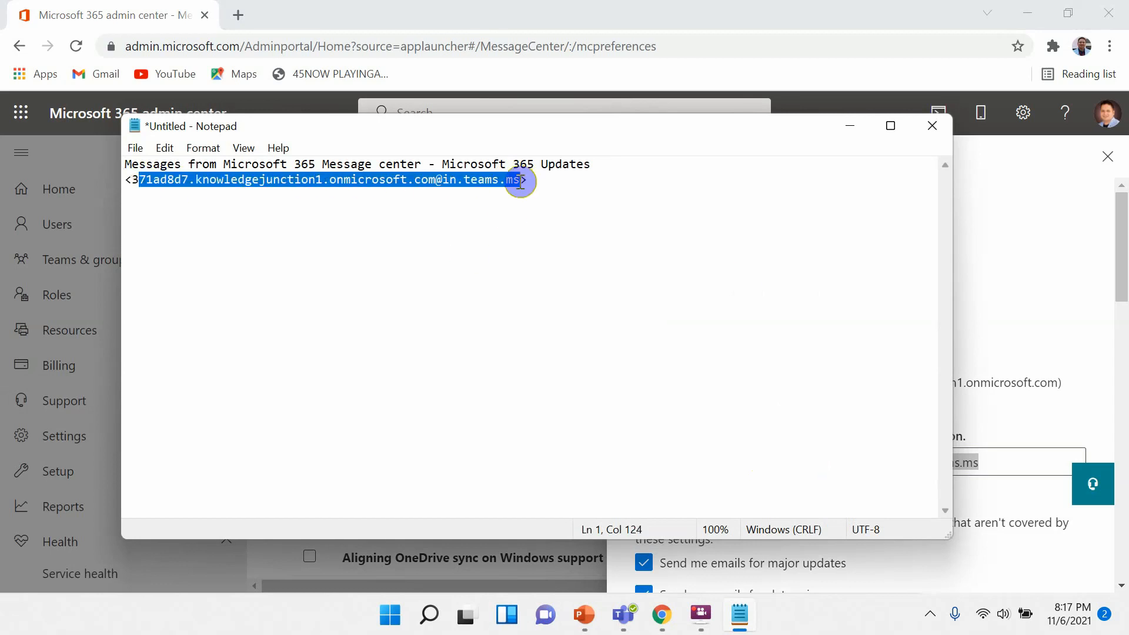
click(233, 205)
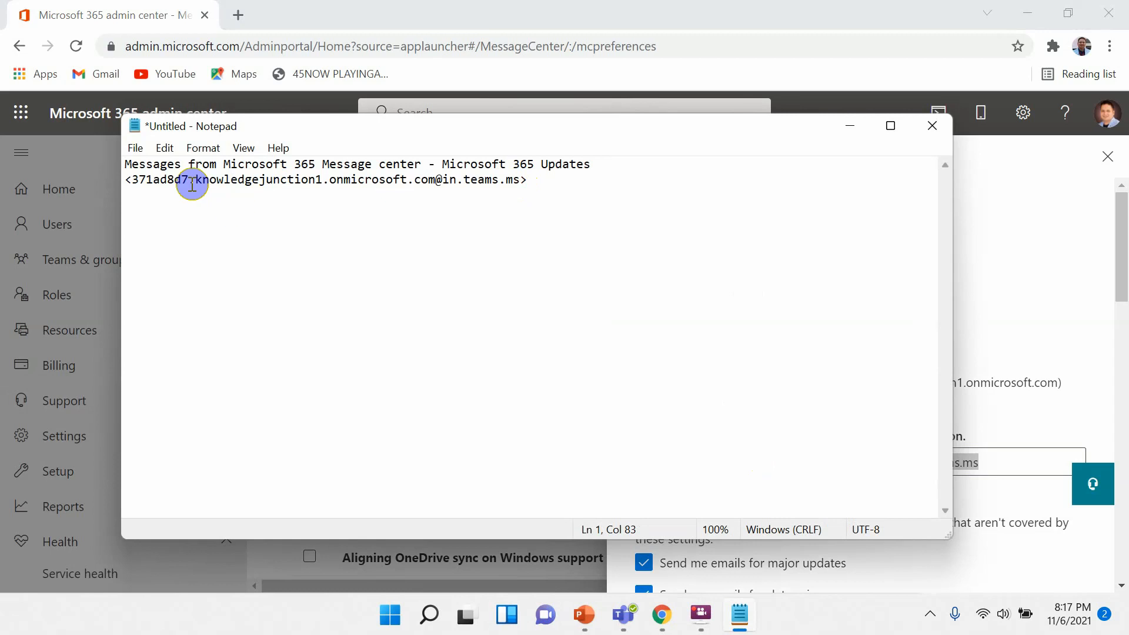
drag(195, 180, 521, 182)
click(160, 180)
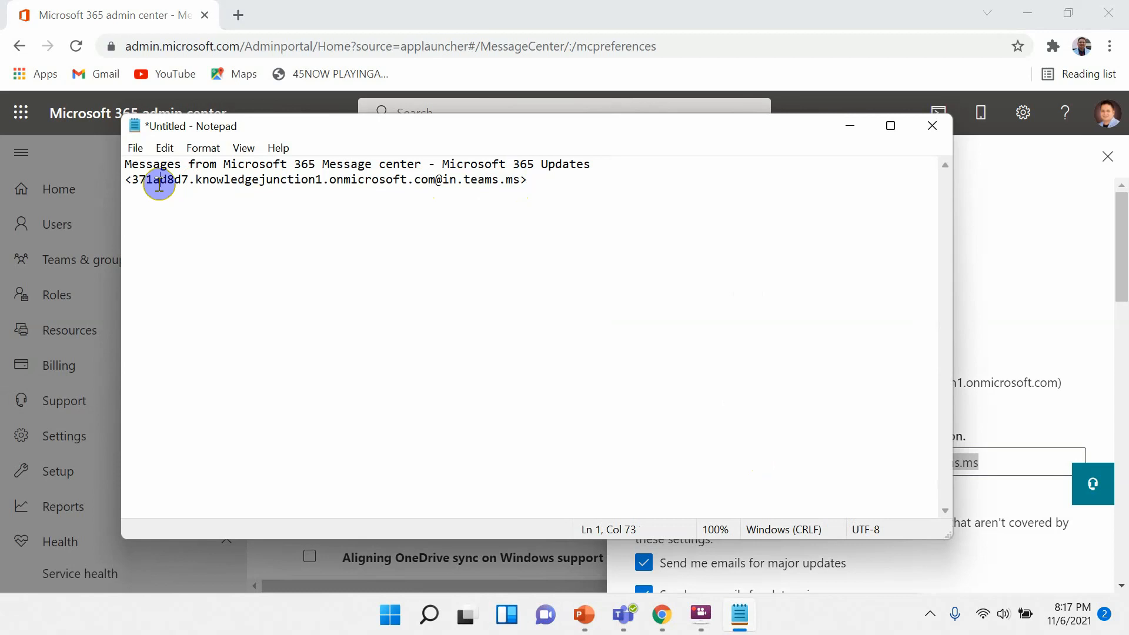
triple_click(156, 181)
click(146, 181)
drag(132, 180, 521, 183)
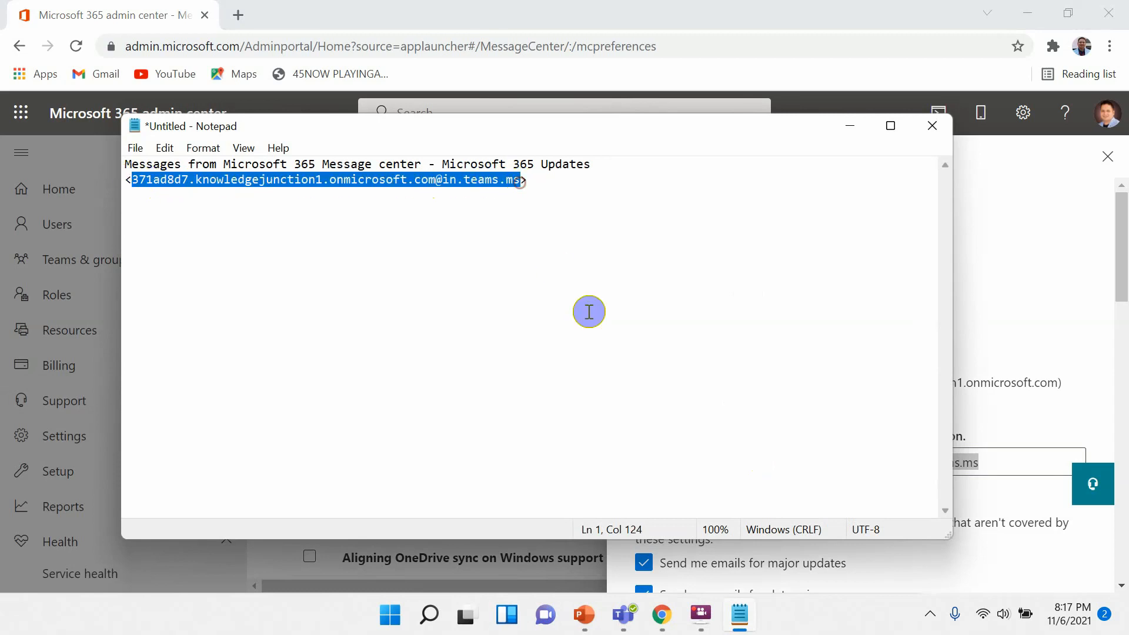
key(alt+Tab)
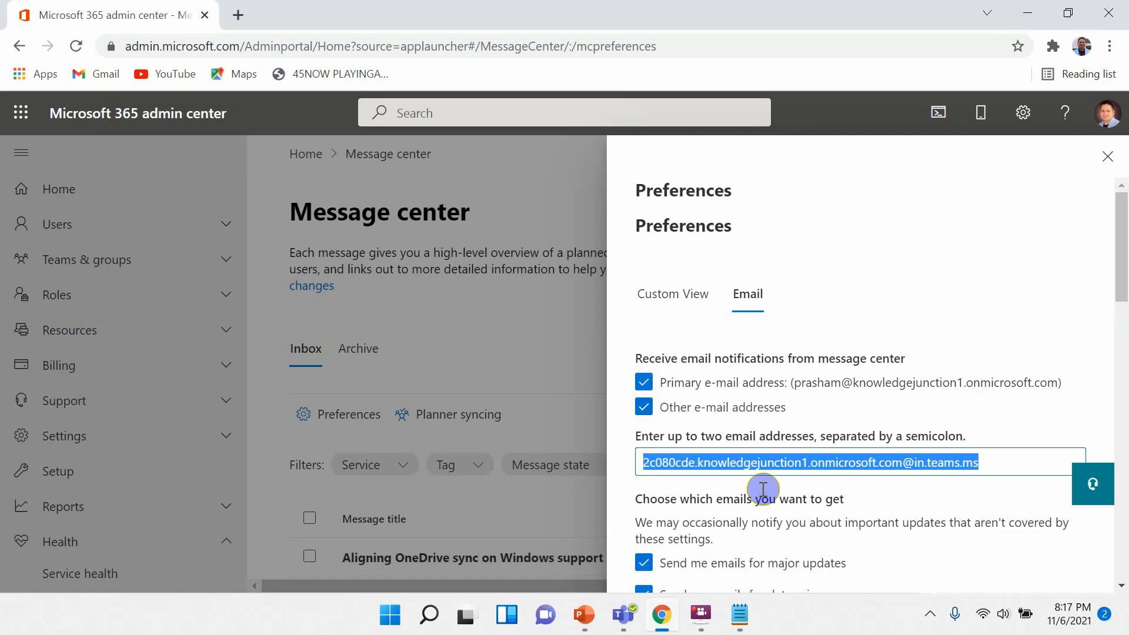
key(ctrl+v)
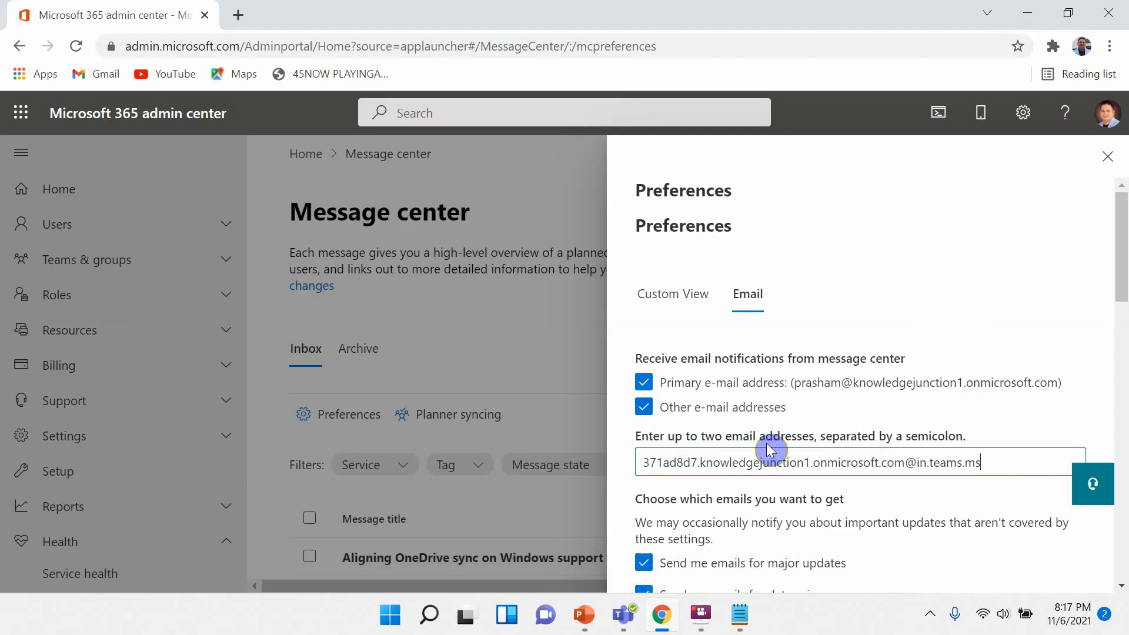
Save the Message center email preferences.
click(1021, 253)
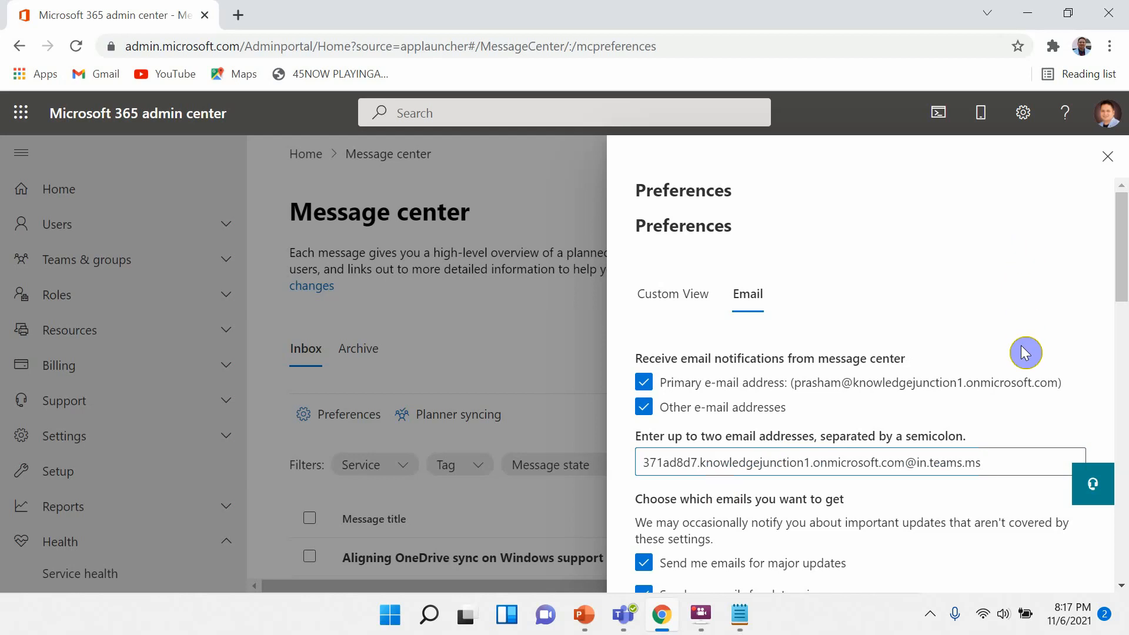
drag(1121, 283, 1124, 566)
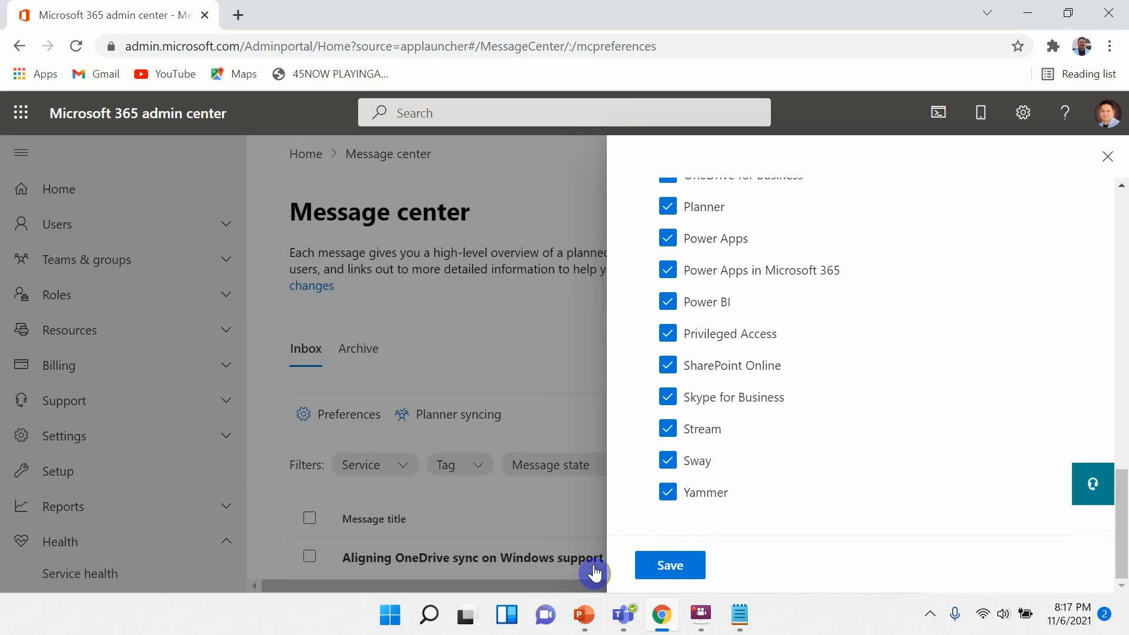
click(681, 563)
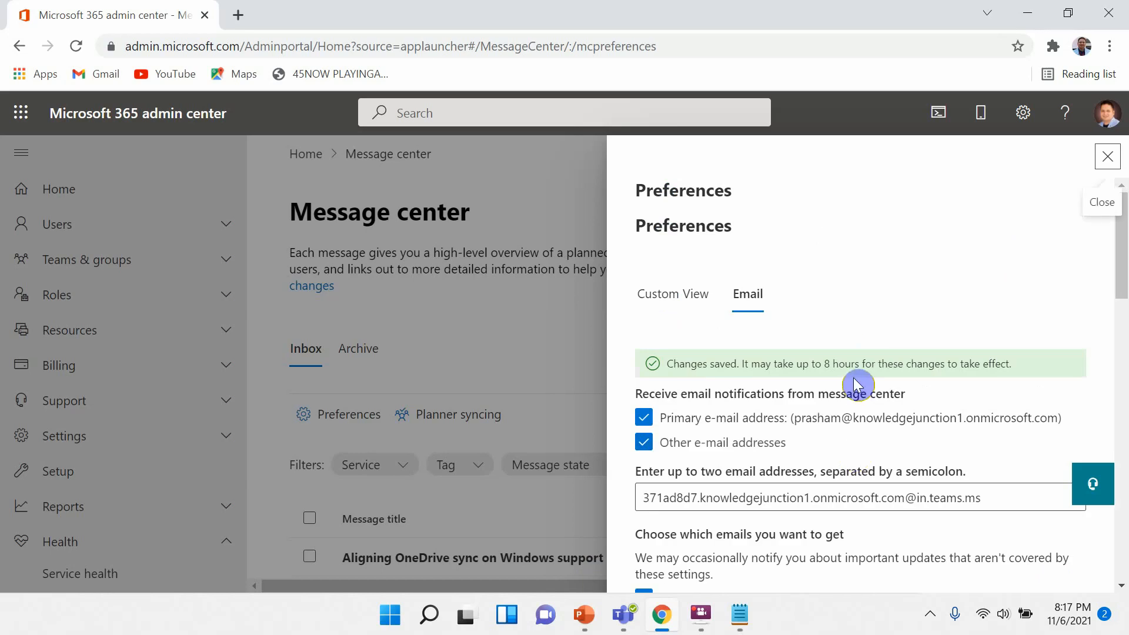
Switch back to Teams and open the Messages from Microsoft 365 Message center channel.
triple_click(853, 361)
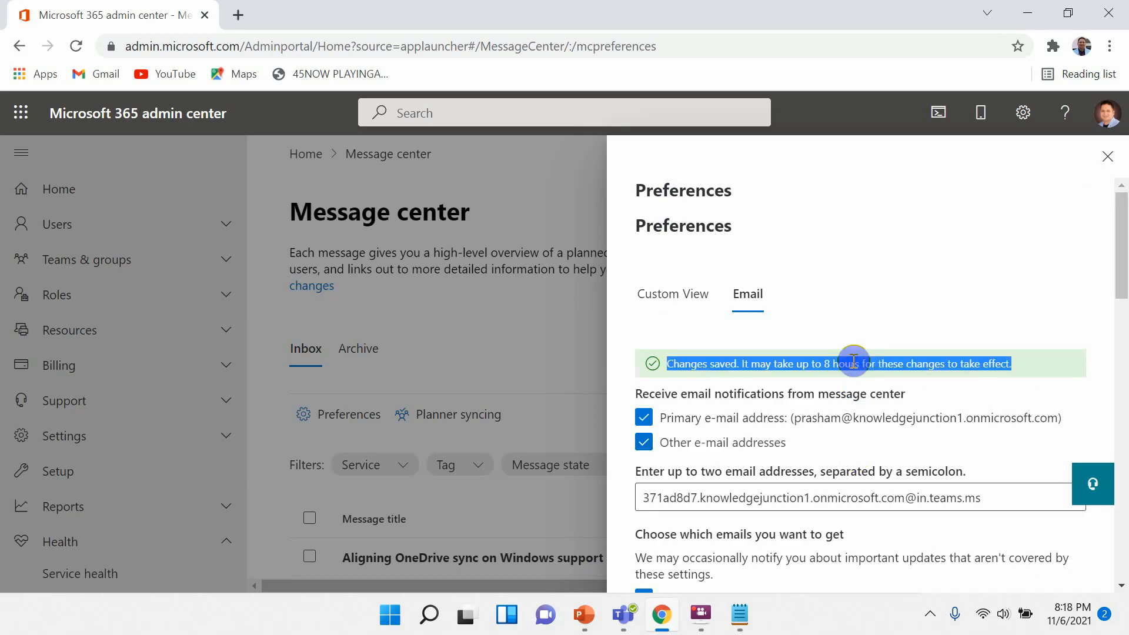
click(949, 281)
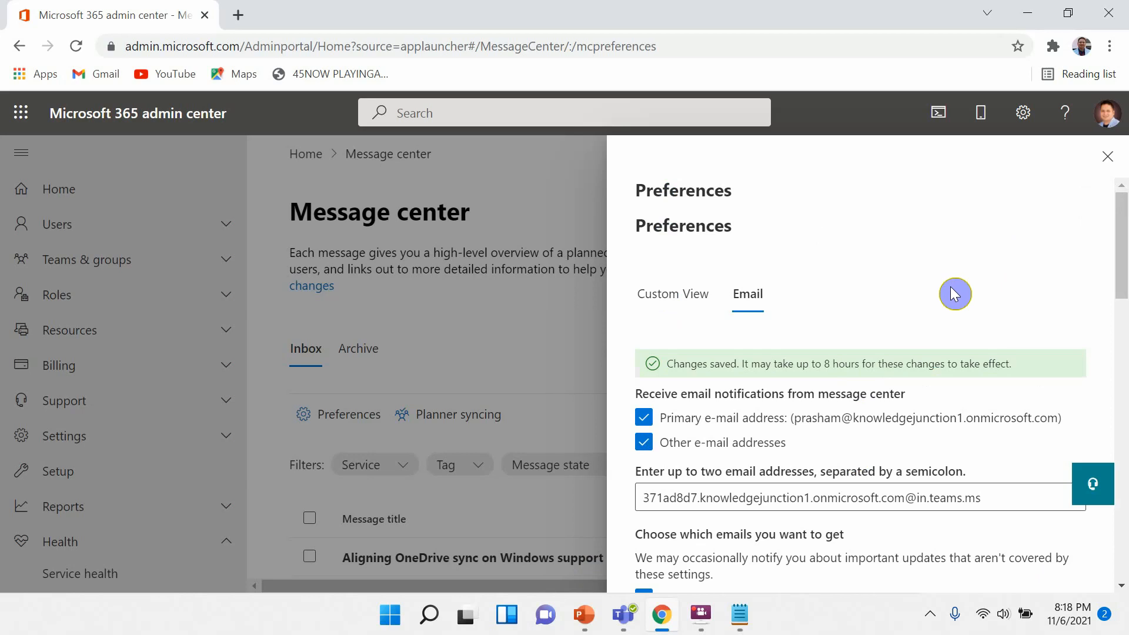
key(alt+Tab)
key(alt+Tab)
key(alt+Tab)
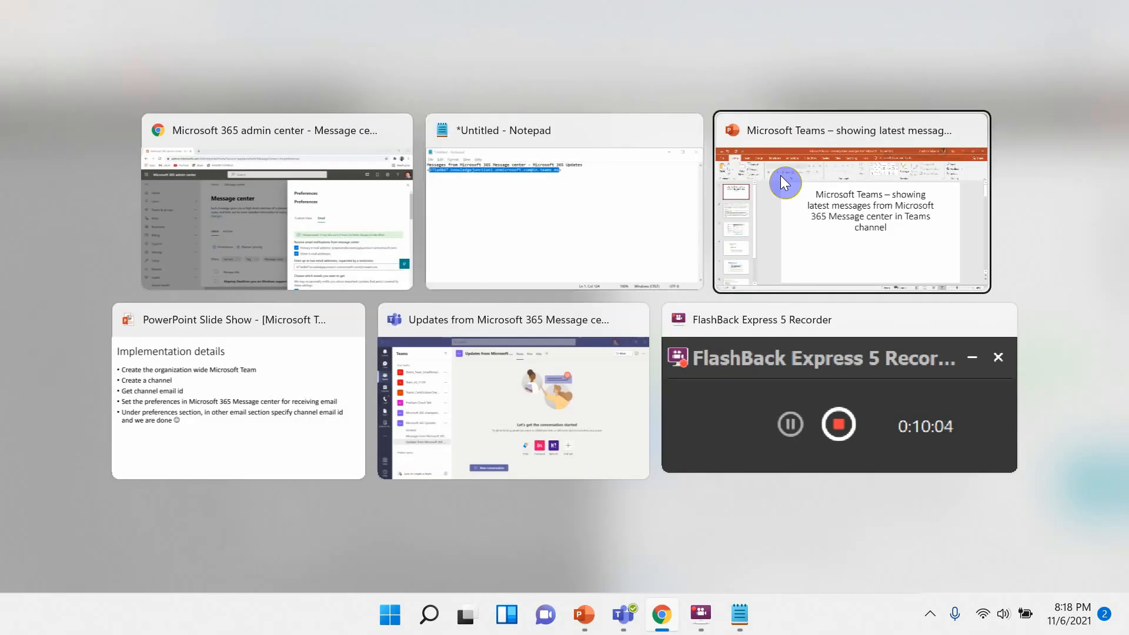
key(alt+Tab)
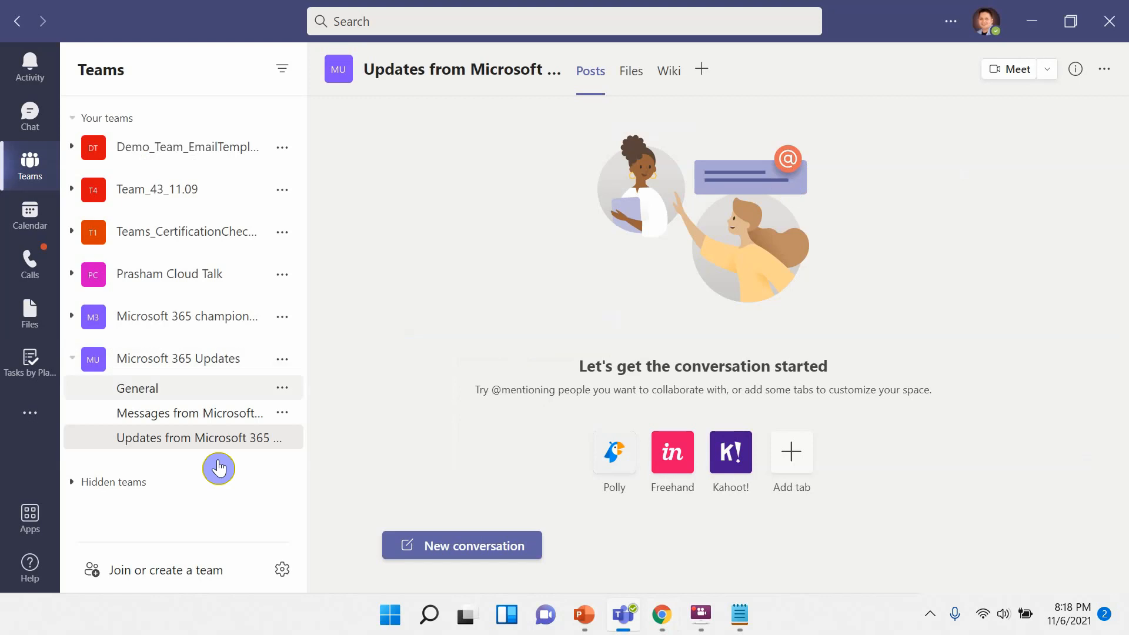
click(252, 421)
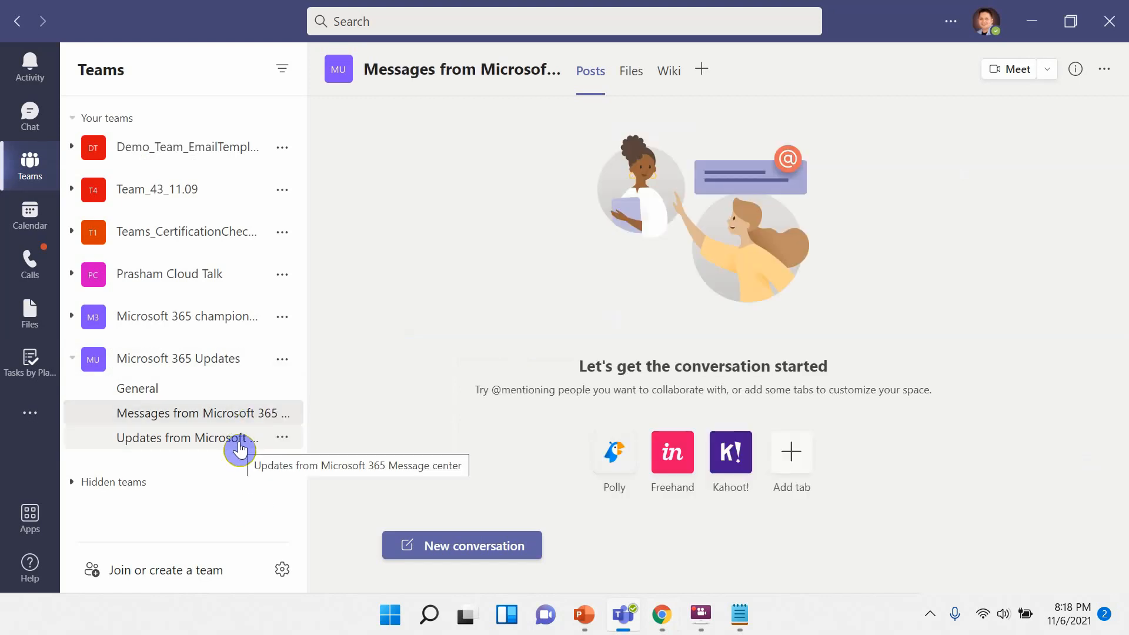
Open the Updates from Microsoft 365 Message center channel, then expand Prasham Cloud Talk and open its Messages from Message center channel.
click(240, 449)
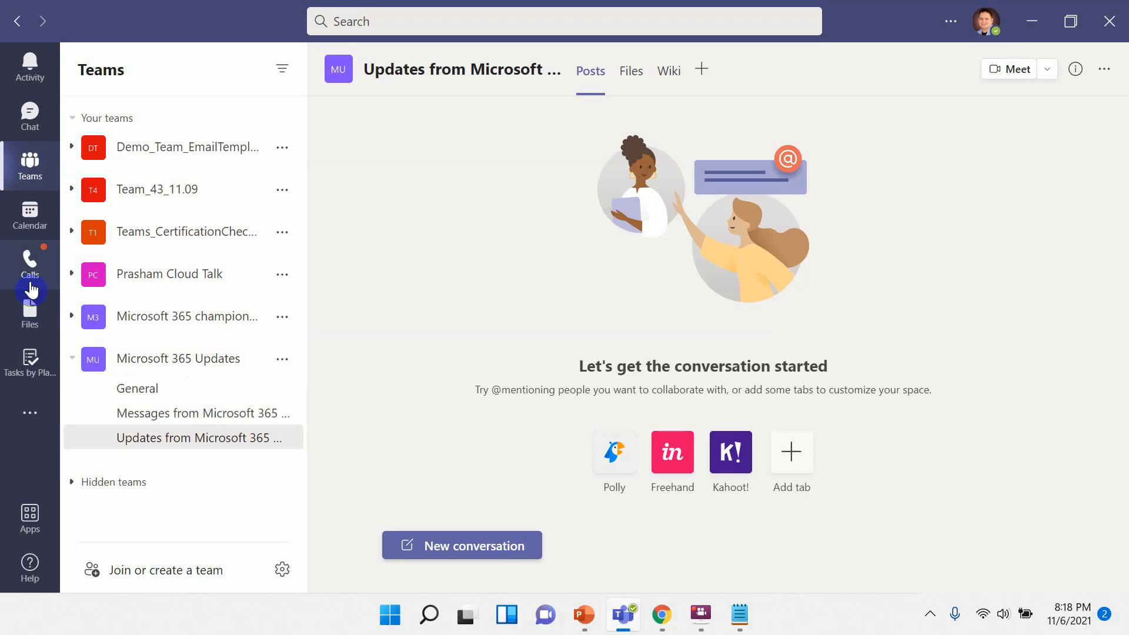
click(72, 275)
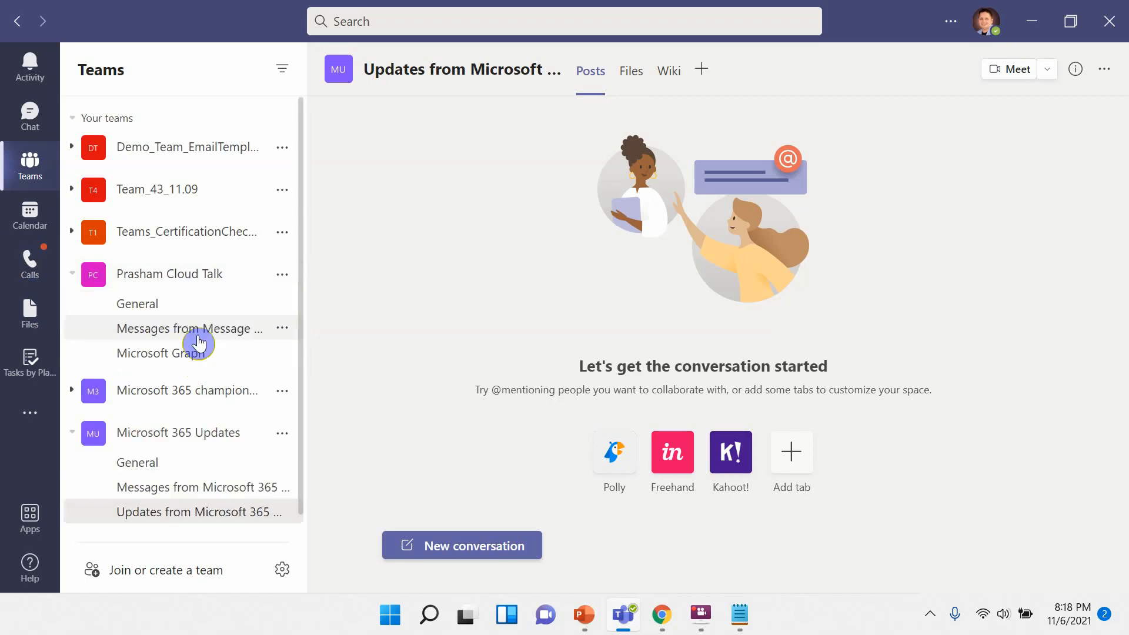
click(206, 338)
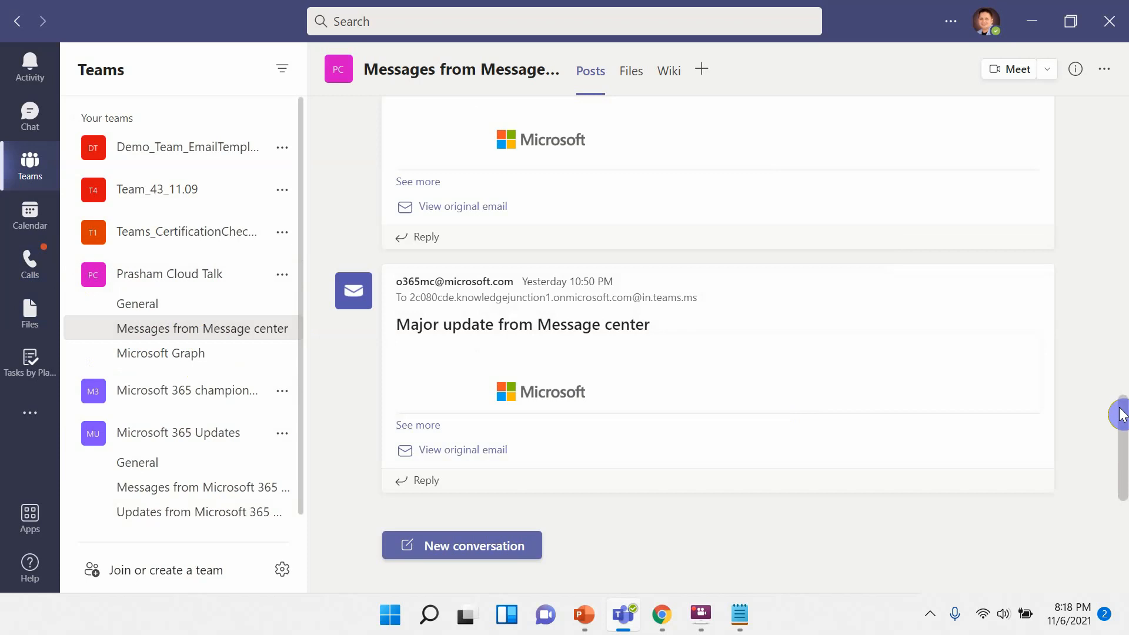
Scroll through the channel's posts and expand the Weekly digest: Microsoft service updates email to read it.
drag(1119, 406, 1123, 117)
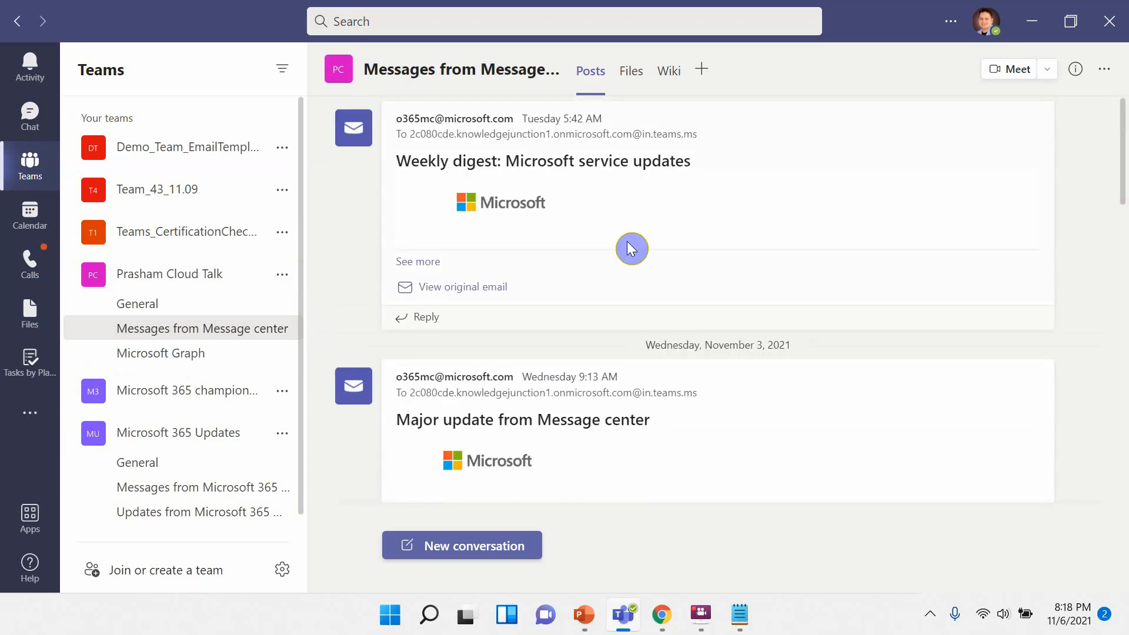
click(431, 266)
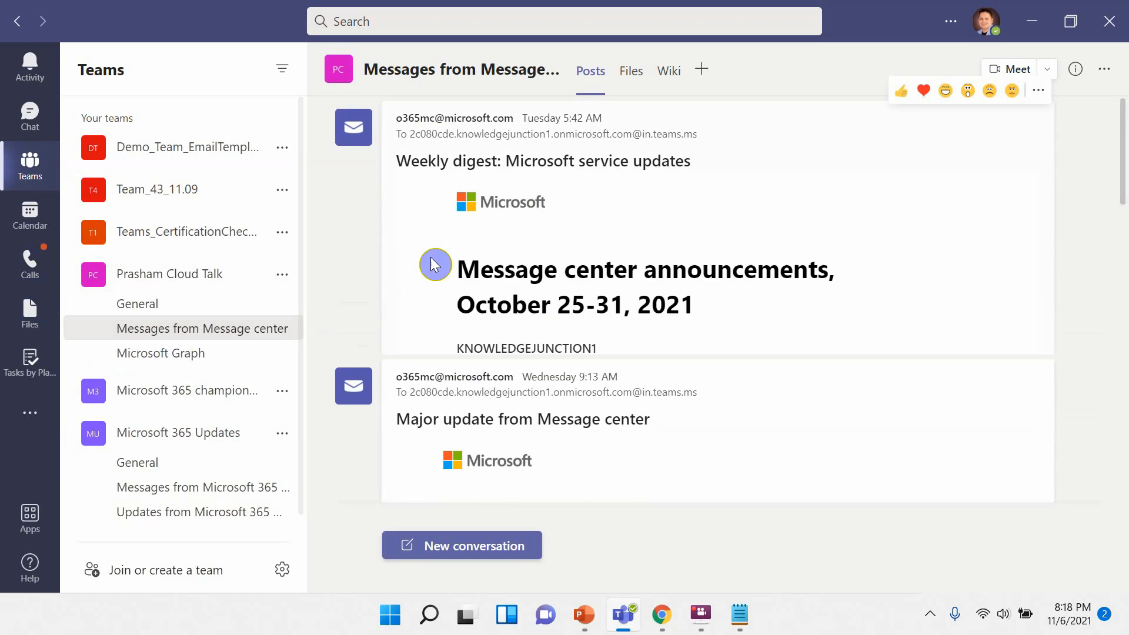
drag(1123, 156, 1123, 191)
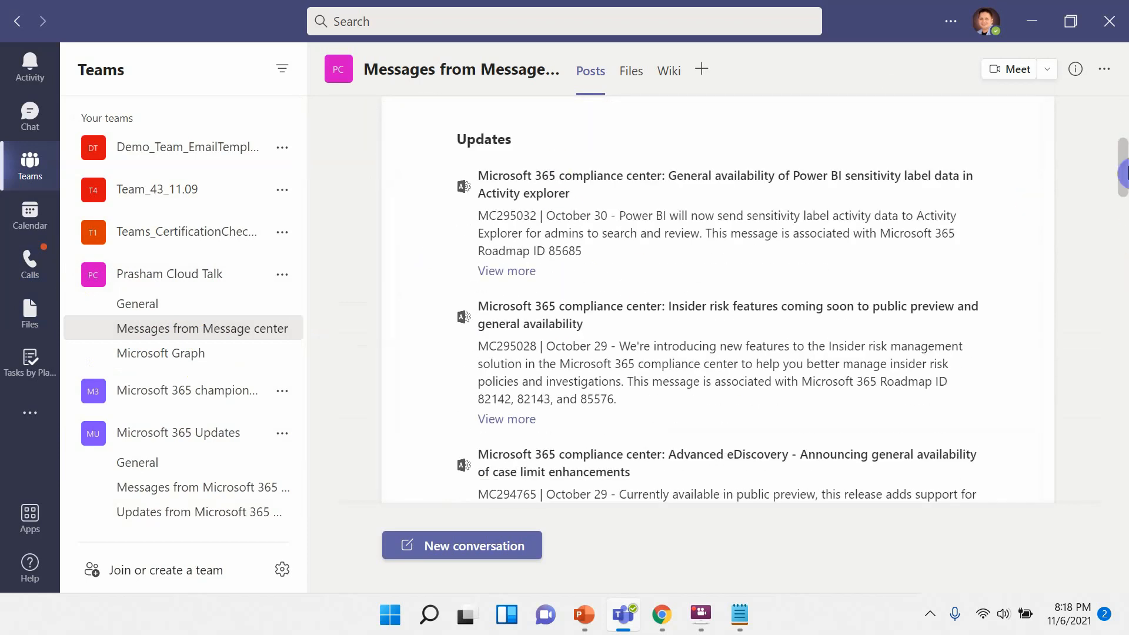
drag(1122, 171, 1123, 129)
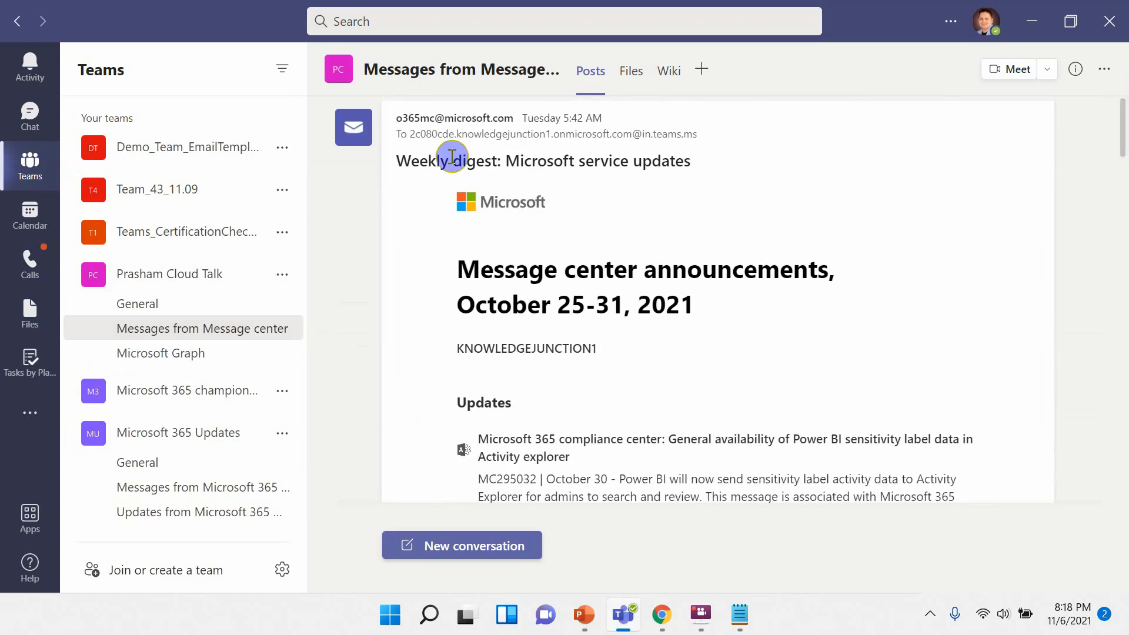
drag(1123, 132, 1122, 329)
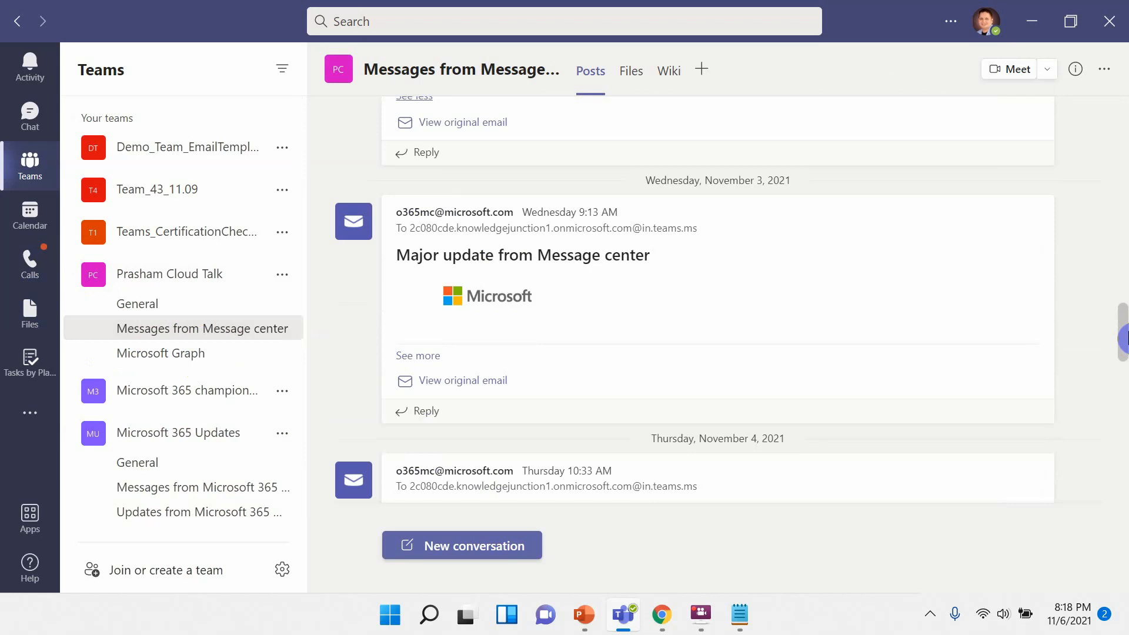
Expand the Major update from Message center emails in the channel and read their announcement details.
click(436, 355)
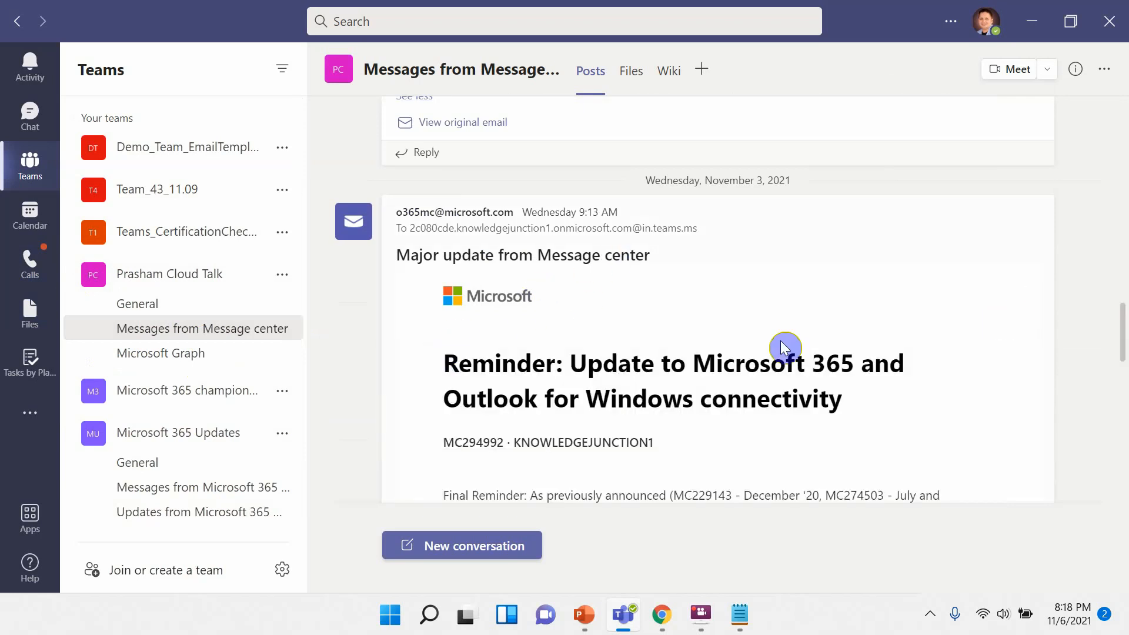
drag(724, 359, 1079, 382)
drag(1122, 336, 1123, 422)
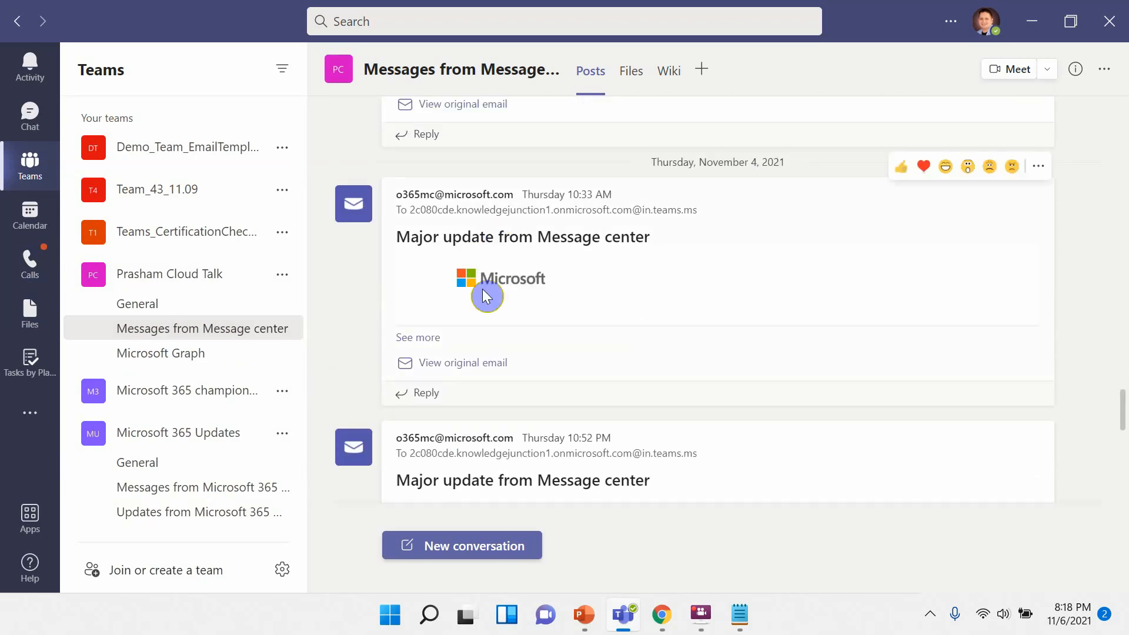
click(433, 339)
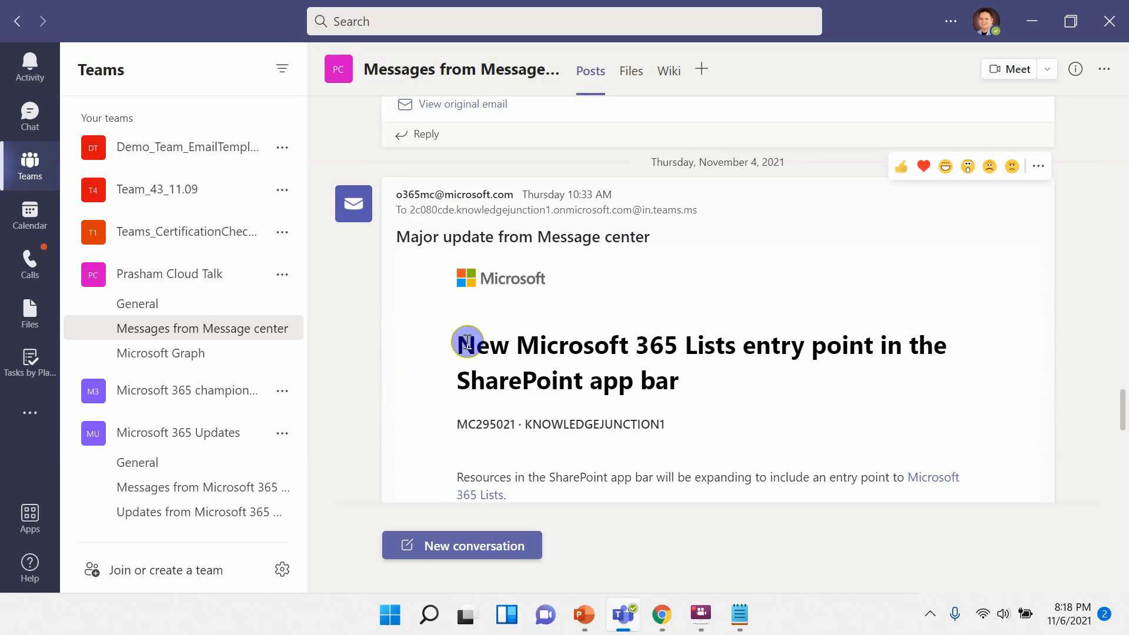
drag(459, 345, 723, 388)
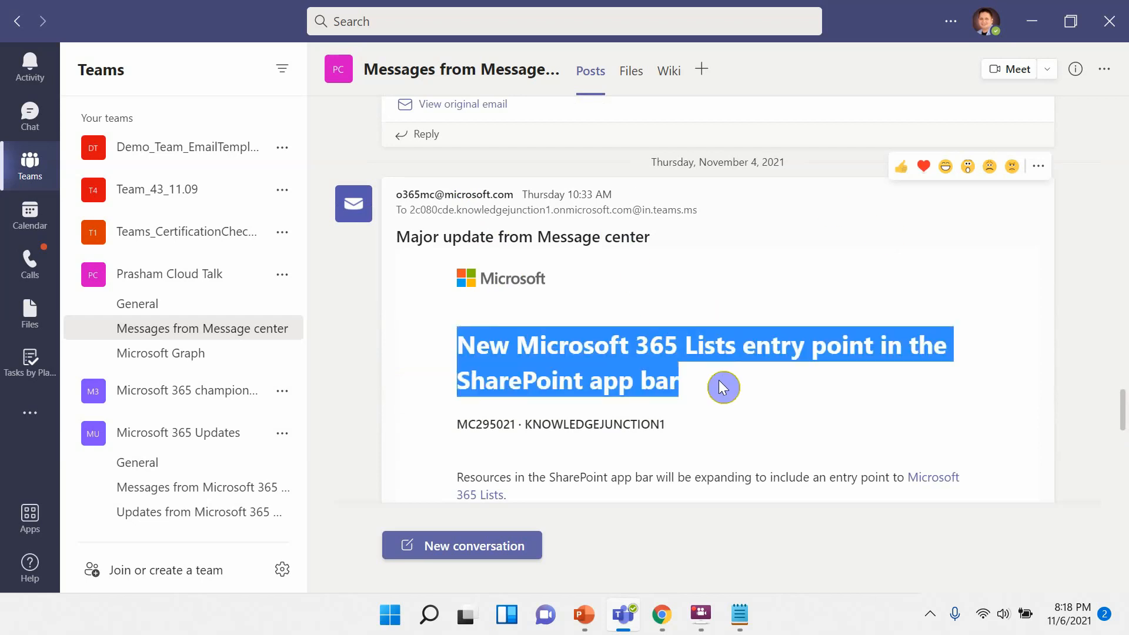
click(723, 303)
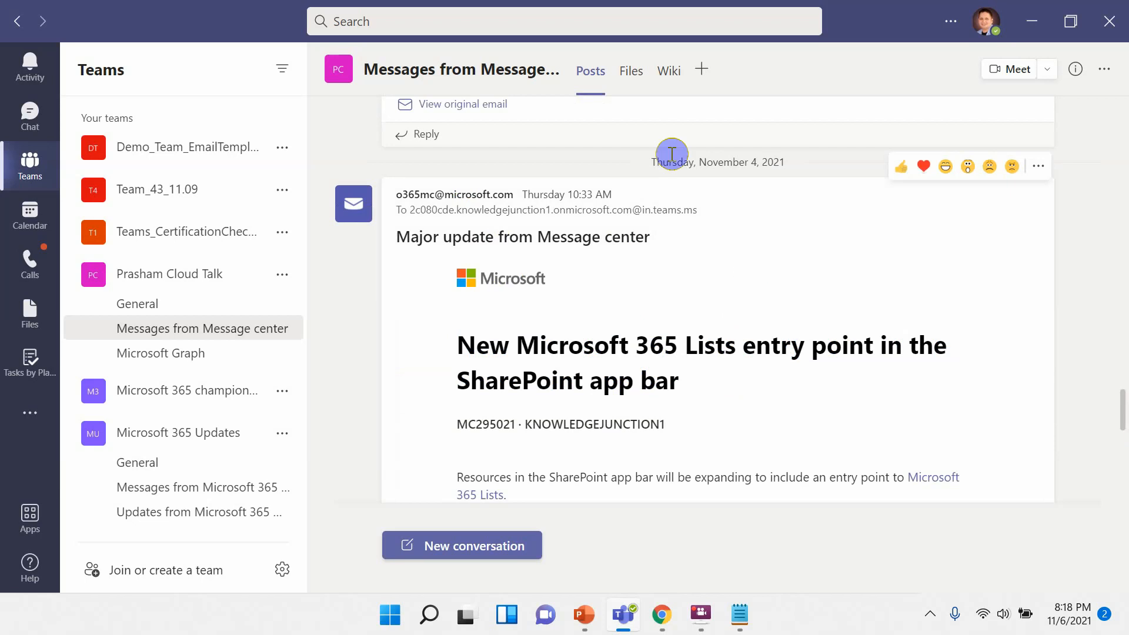
drag(659, 162, 817, 167)
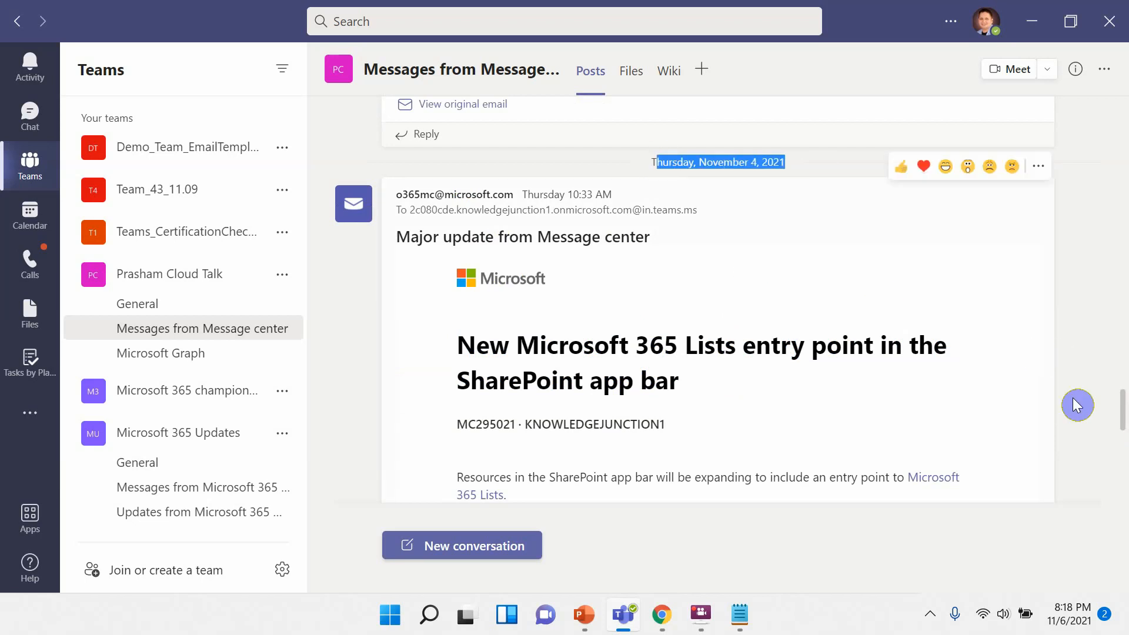
scroll(1120, 412, down, 8)
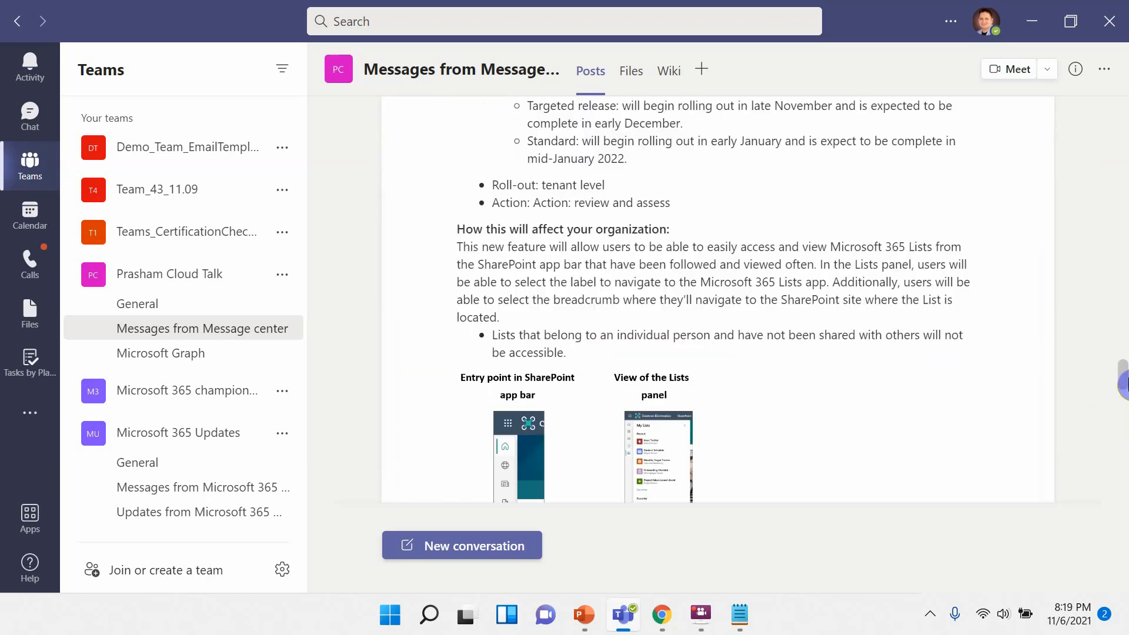
drag(1124, 385, 1119, 108)
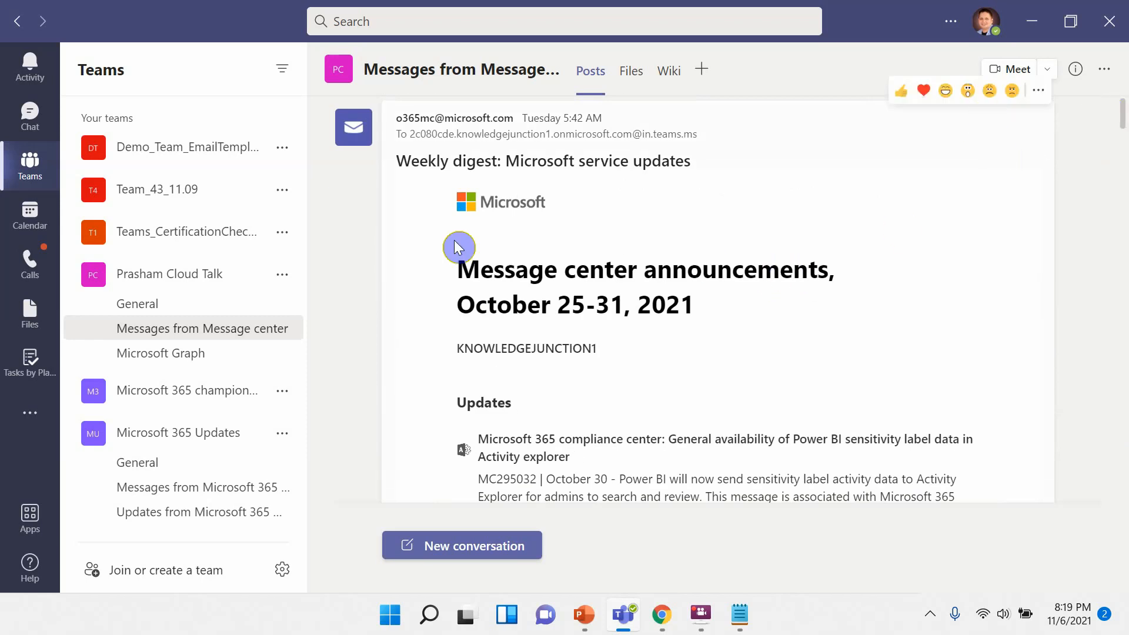
Open the Messages from Microsoft 365 channel, then return to Messages from Message center and review its posts.
mouse_move(284, 344)
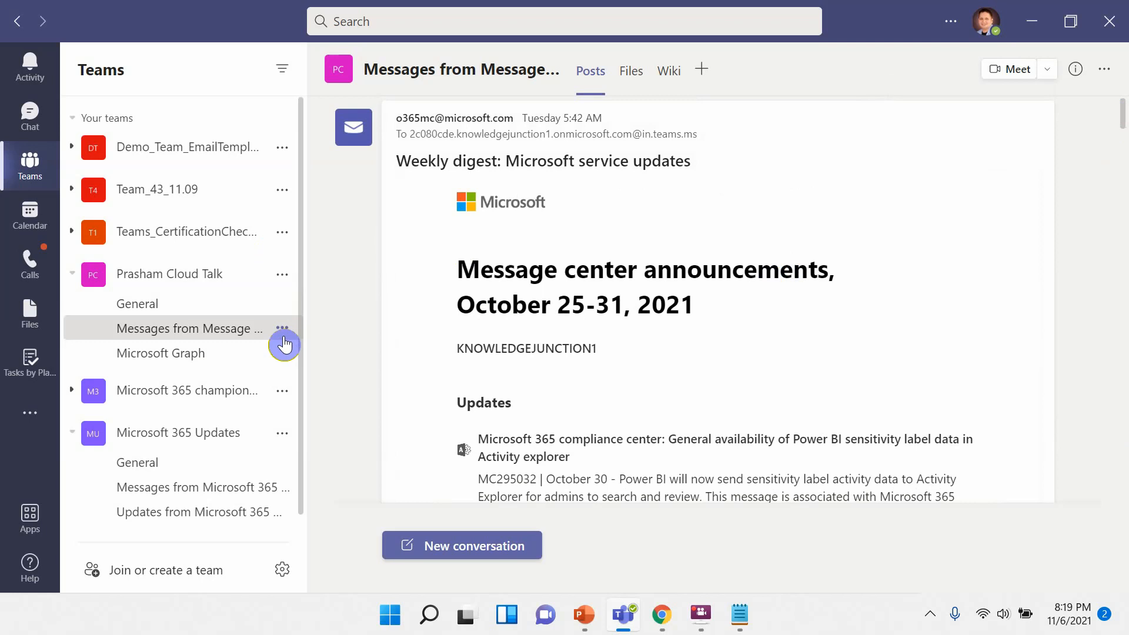
click(245, 491)
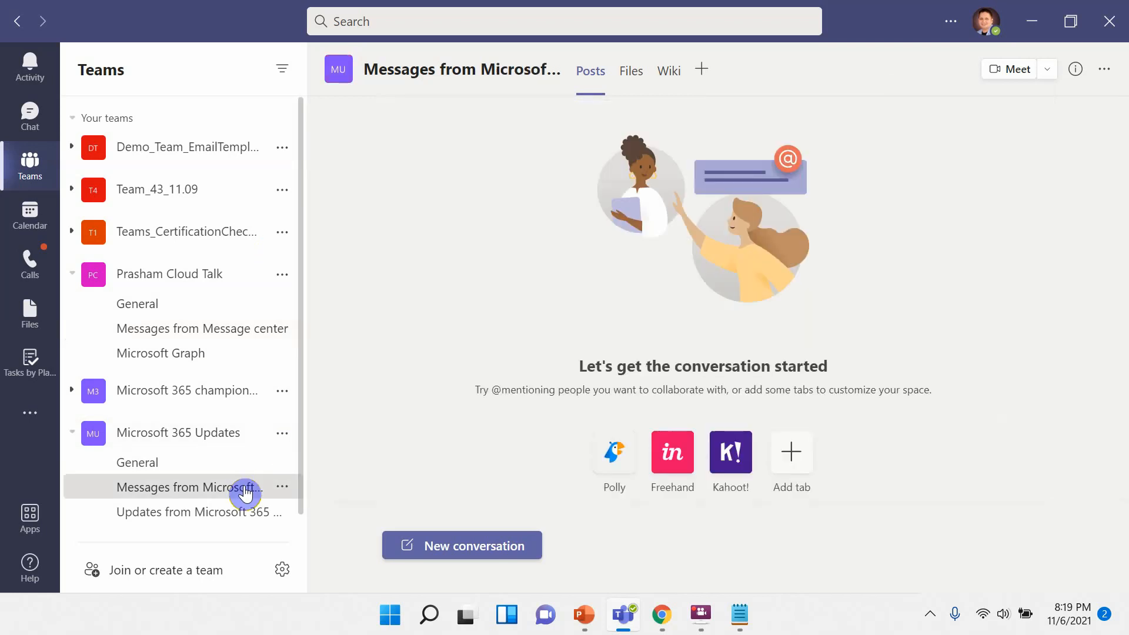
click(231, 330)
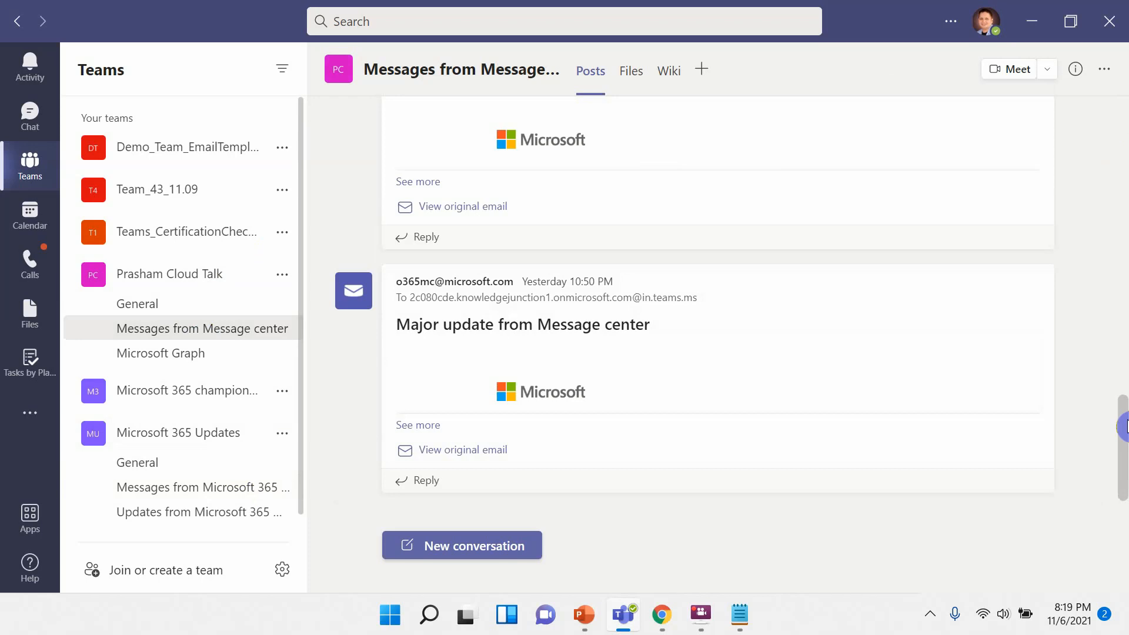
drag(1124, 428, 1124, 117)
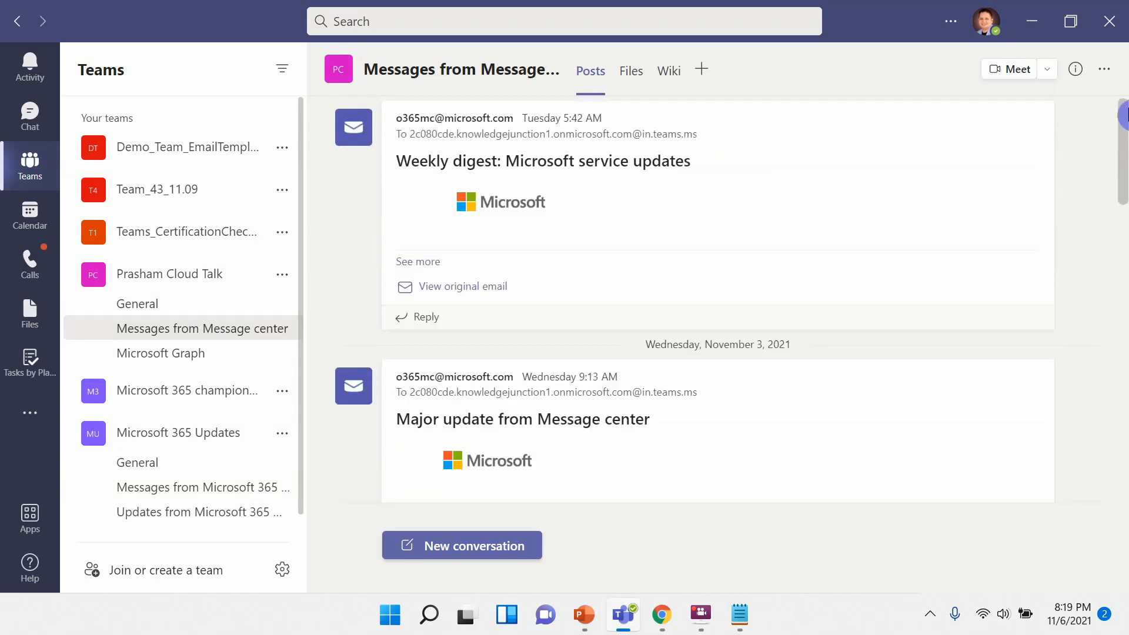
Switch to the PowerPoint slide show and advance to the next slide.
key(alt+Tab)
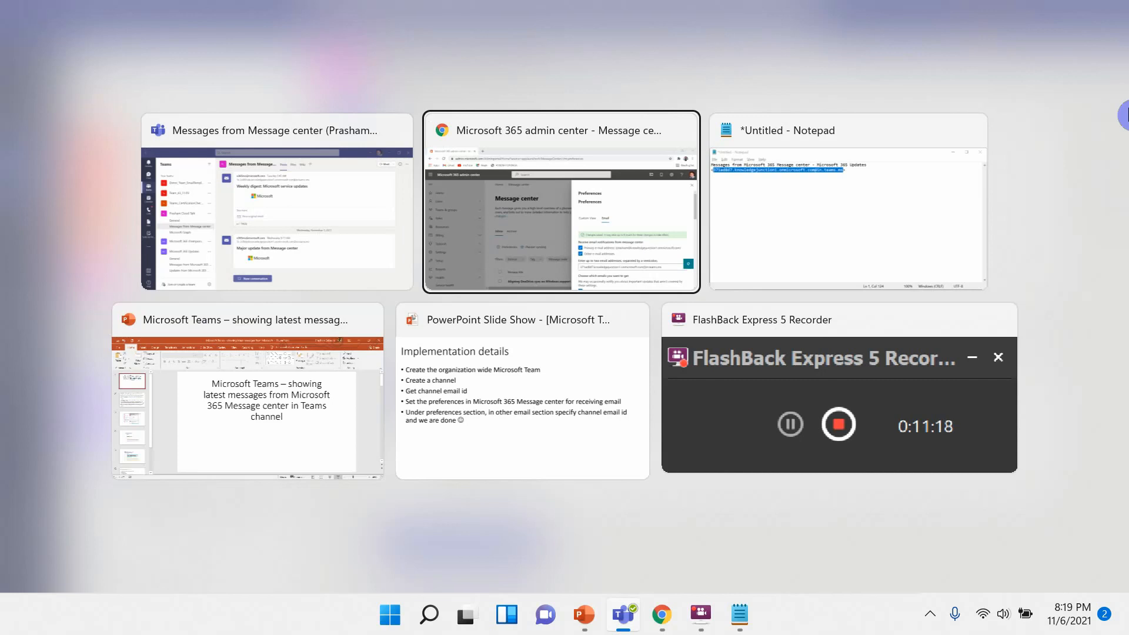
key(alt+Tab)
key(alt+Tab)
key(alt+Tab)
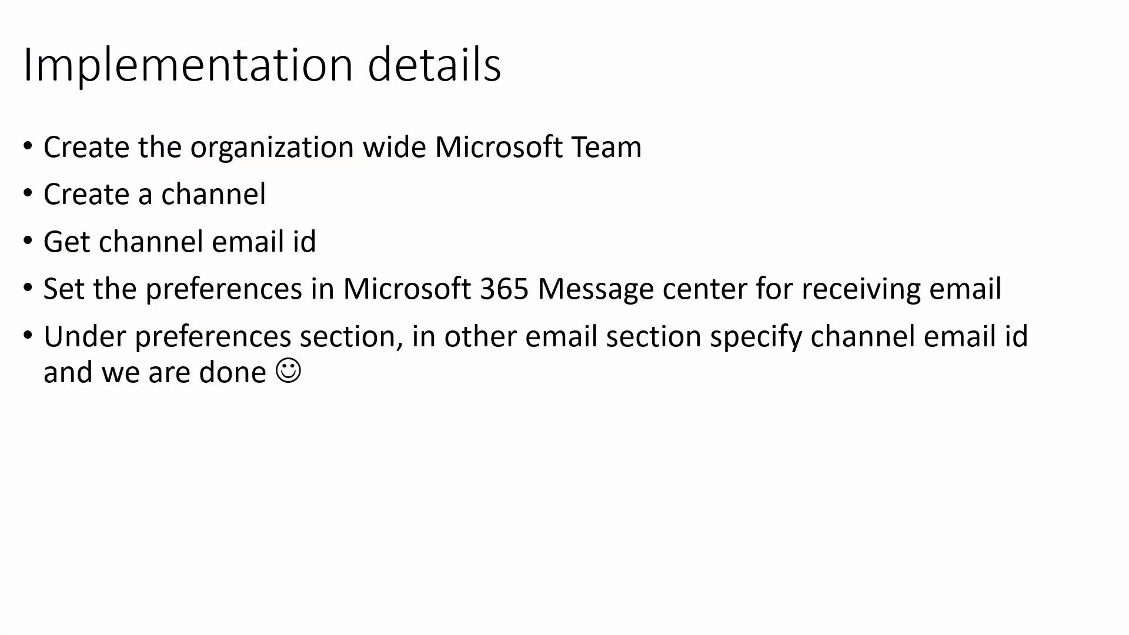
key(Right)
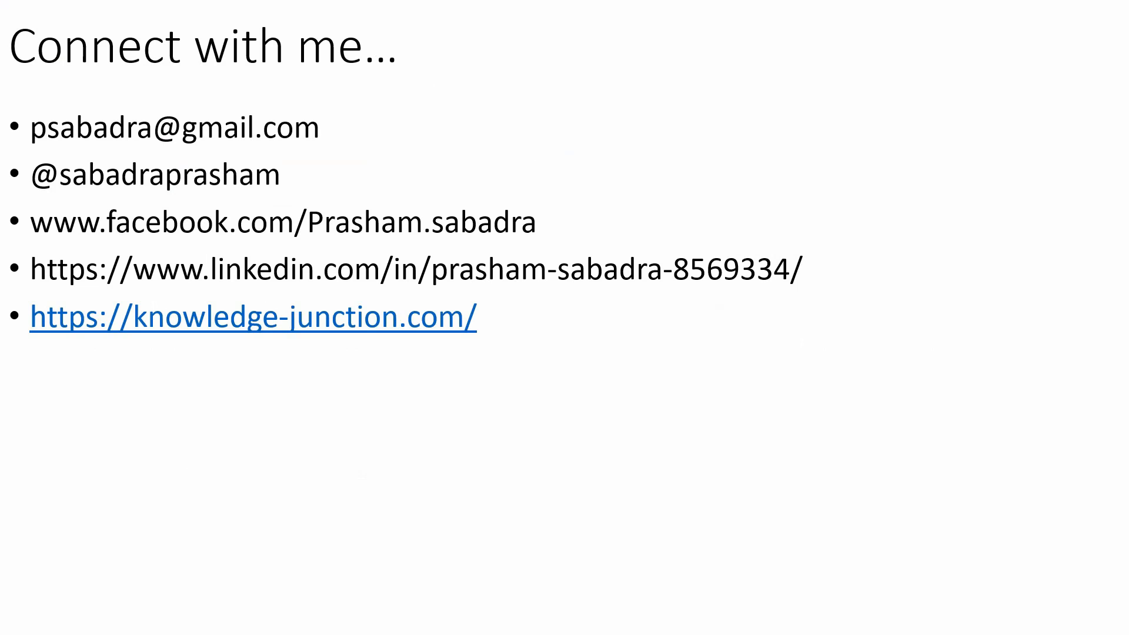